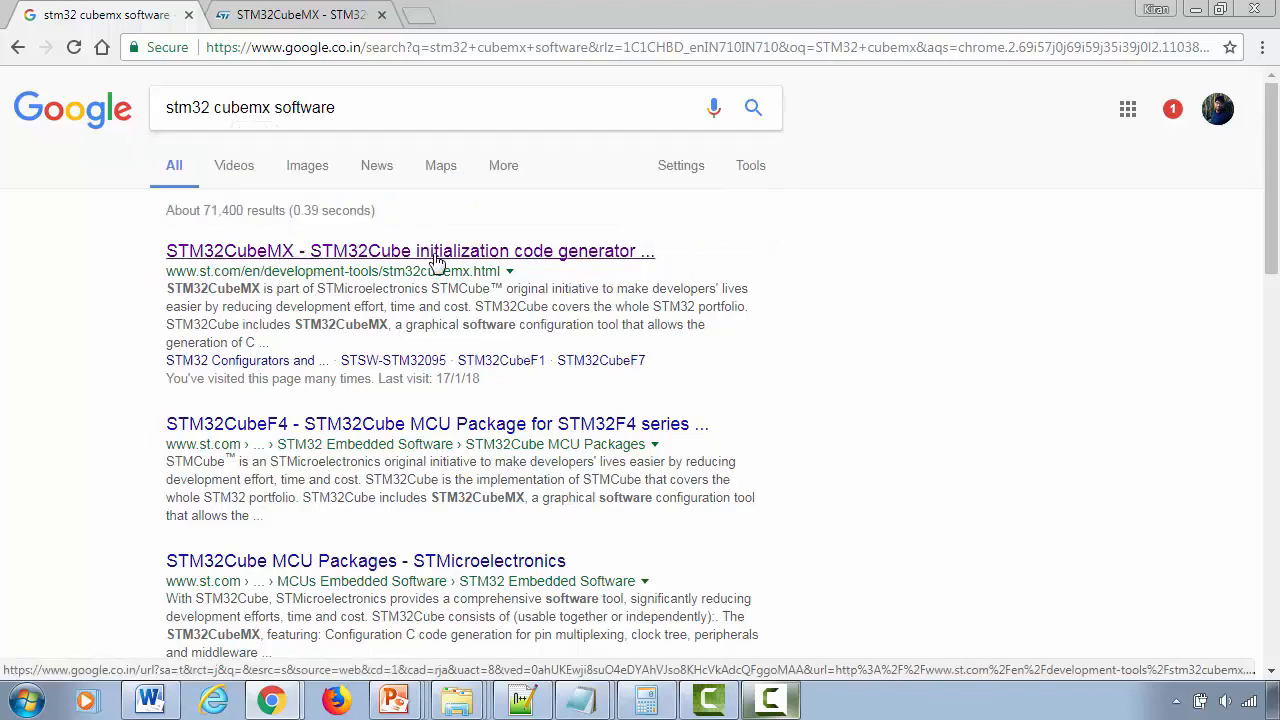
Load ST's STM32CubeMX product page and highlight its page title
left_click(304, 24)
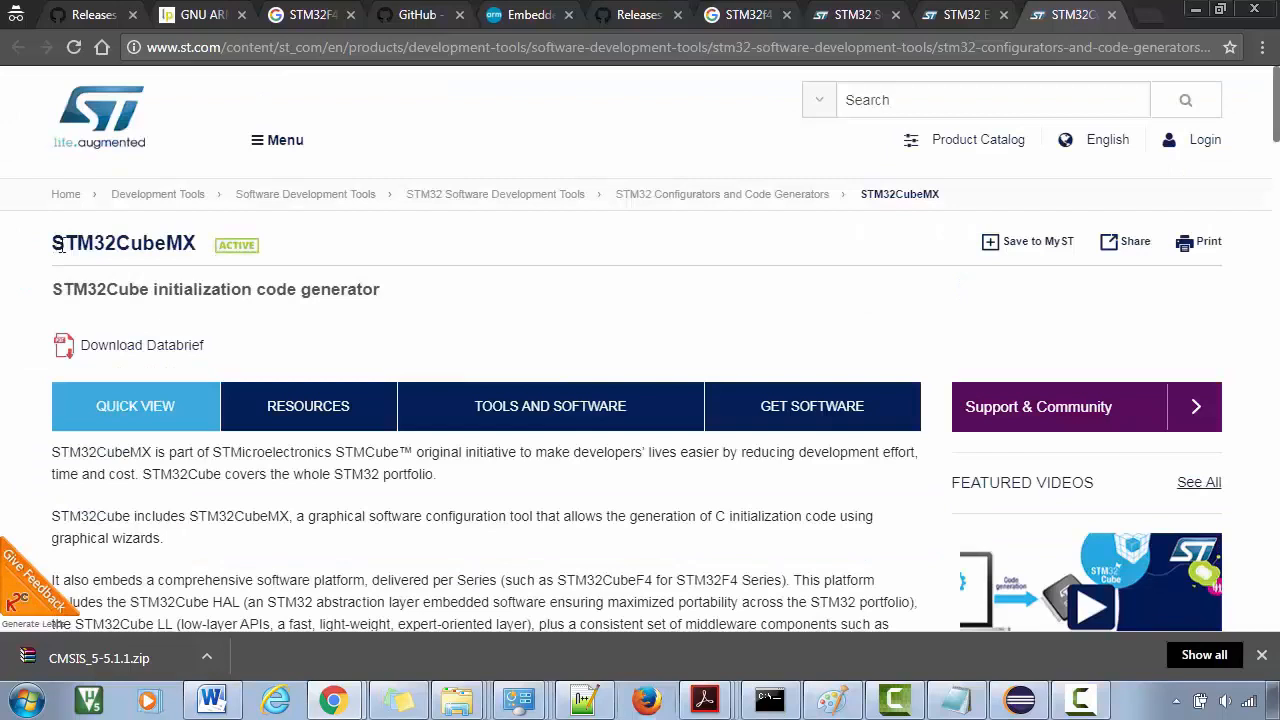
left_click_drag(56, 246, 196, 245)
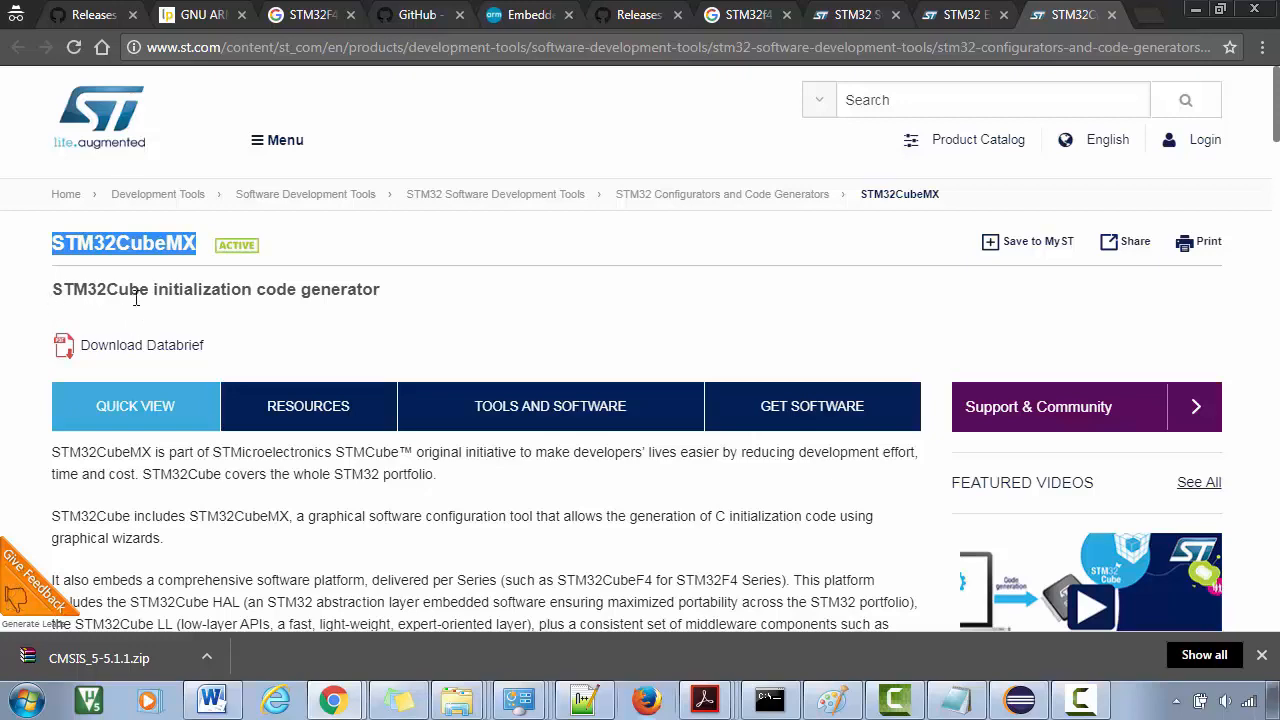
Download STM32CubeMX 4.22.1 as en.stm32cubemx.zip into Software&Toolchain and show it in its folder
scroll(100, 296, "down", 15)
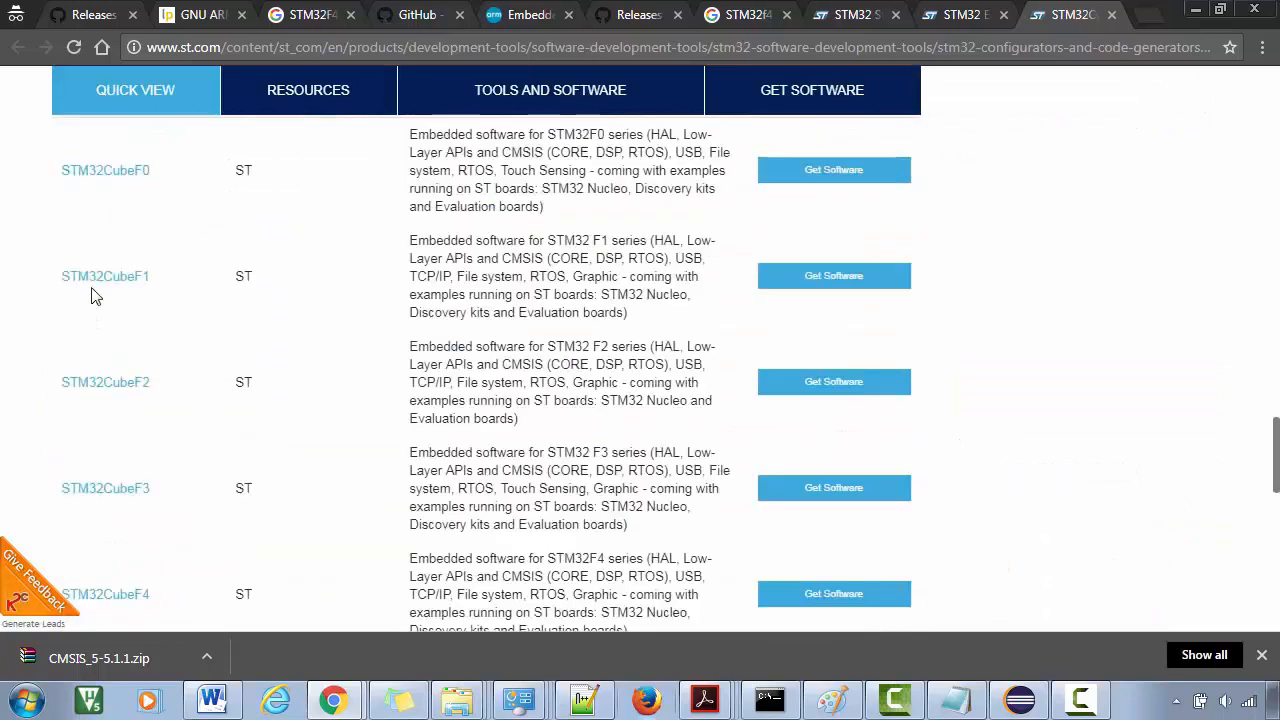
scroll(93, 295, "down", 10)
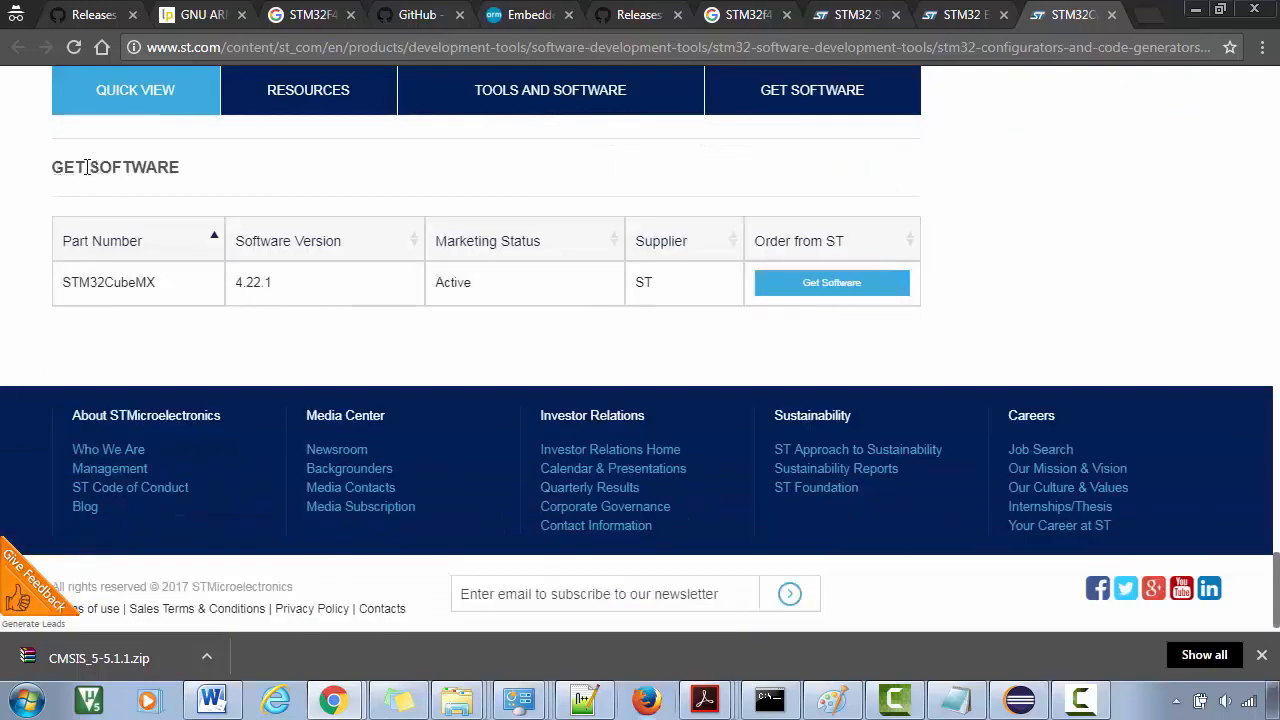
left_click_drag(87, 167, 184, 178)
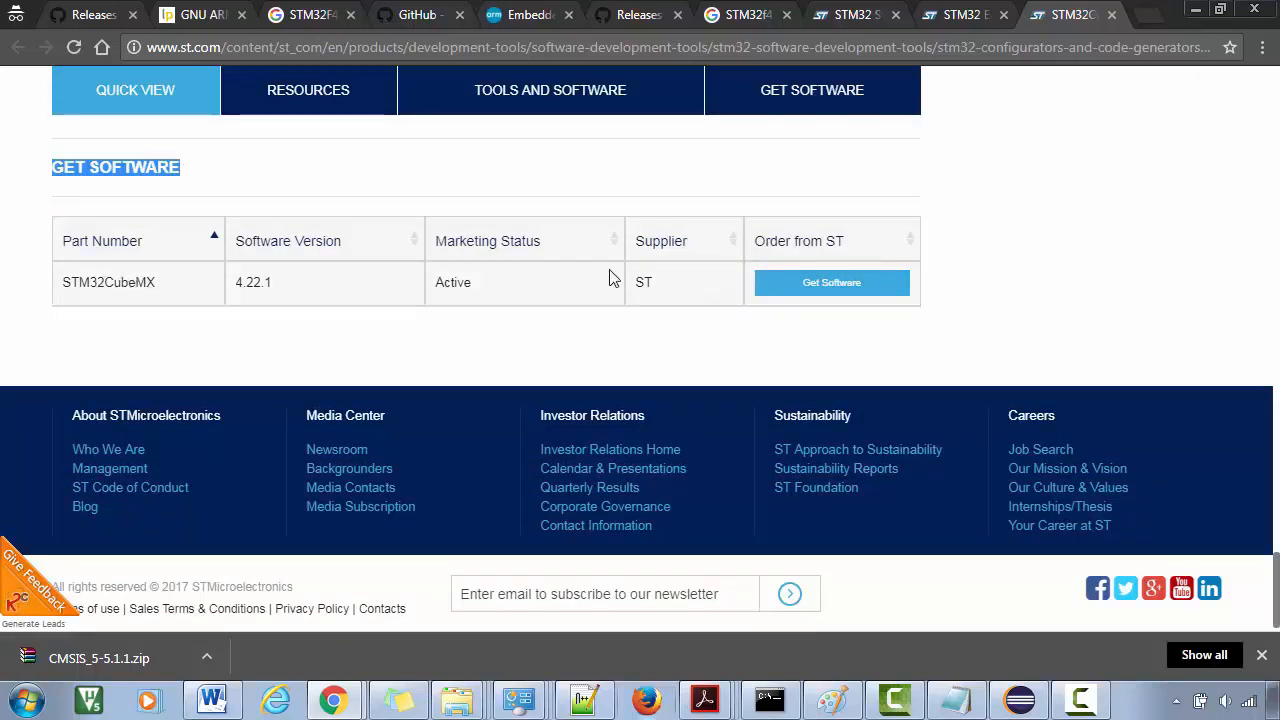
left_click(830, 287)
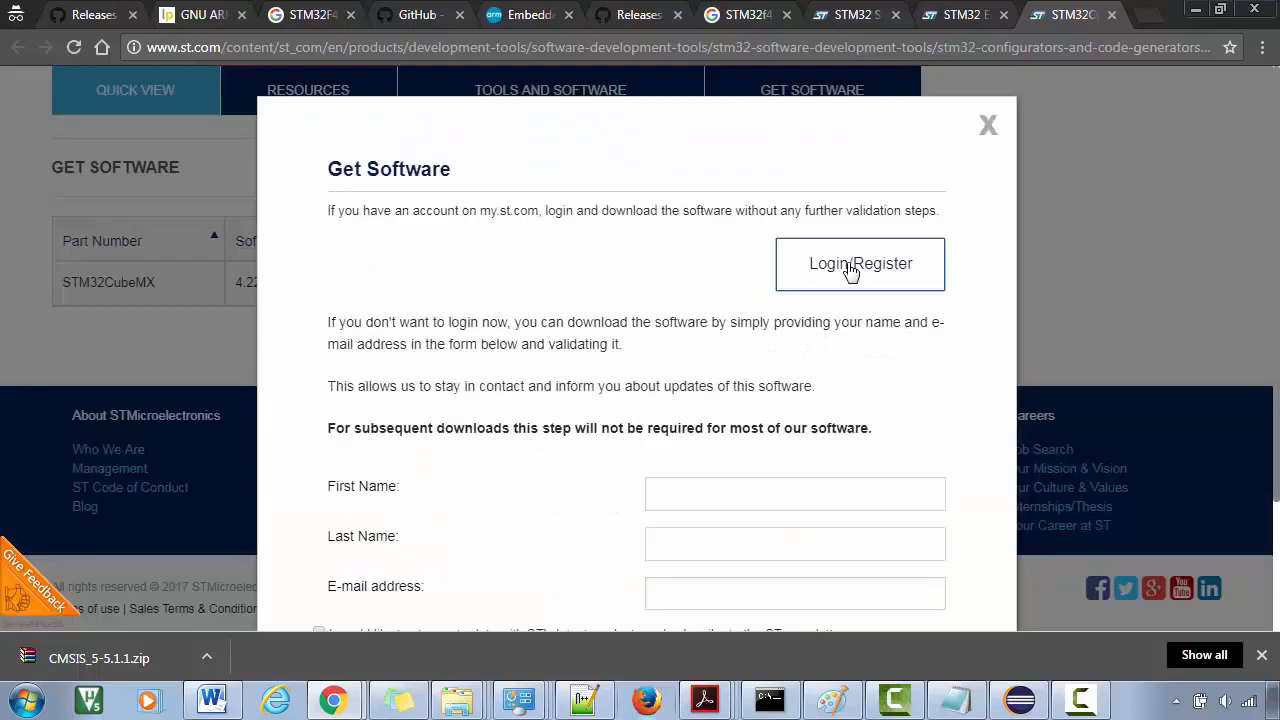
left_click(849, 268)
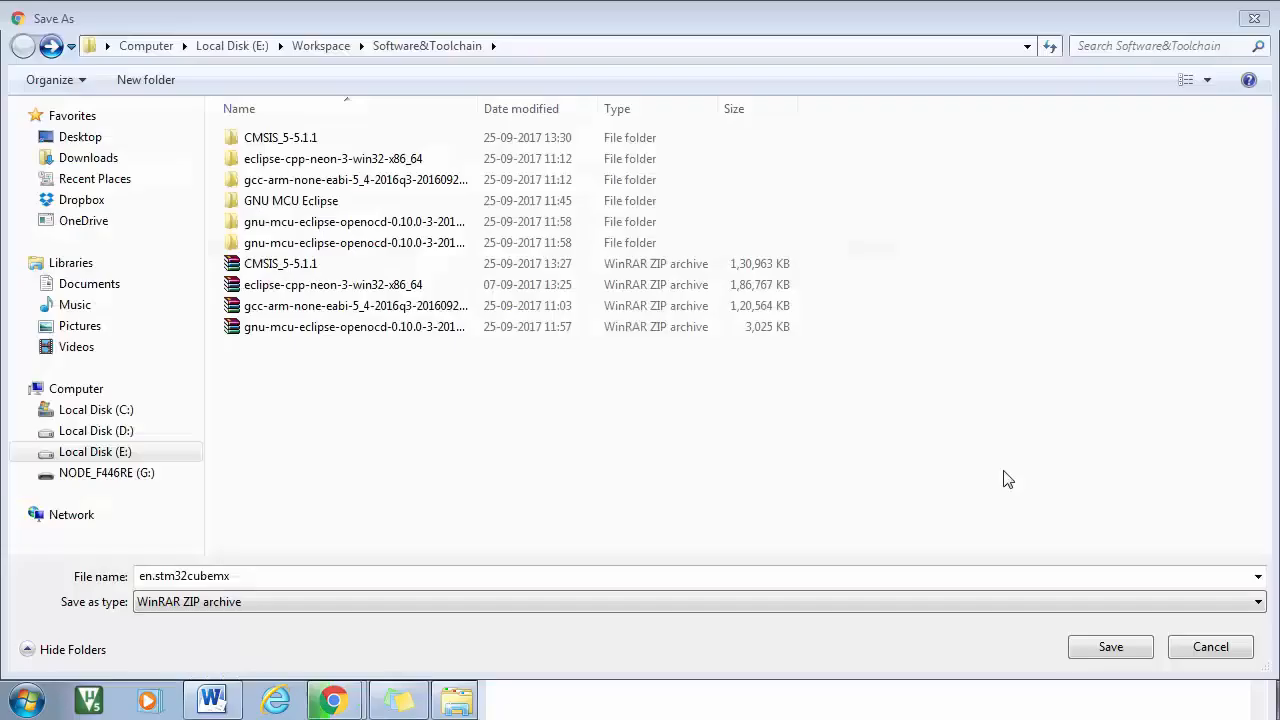
left_click(1110, 647)
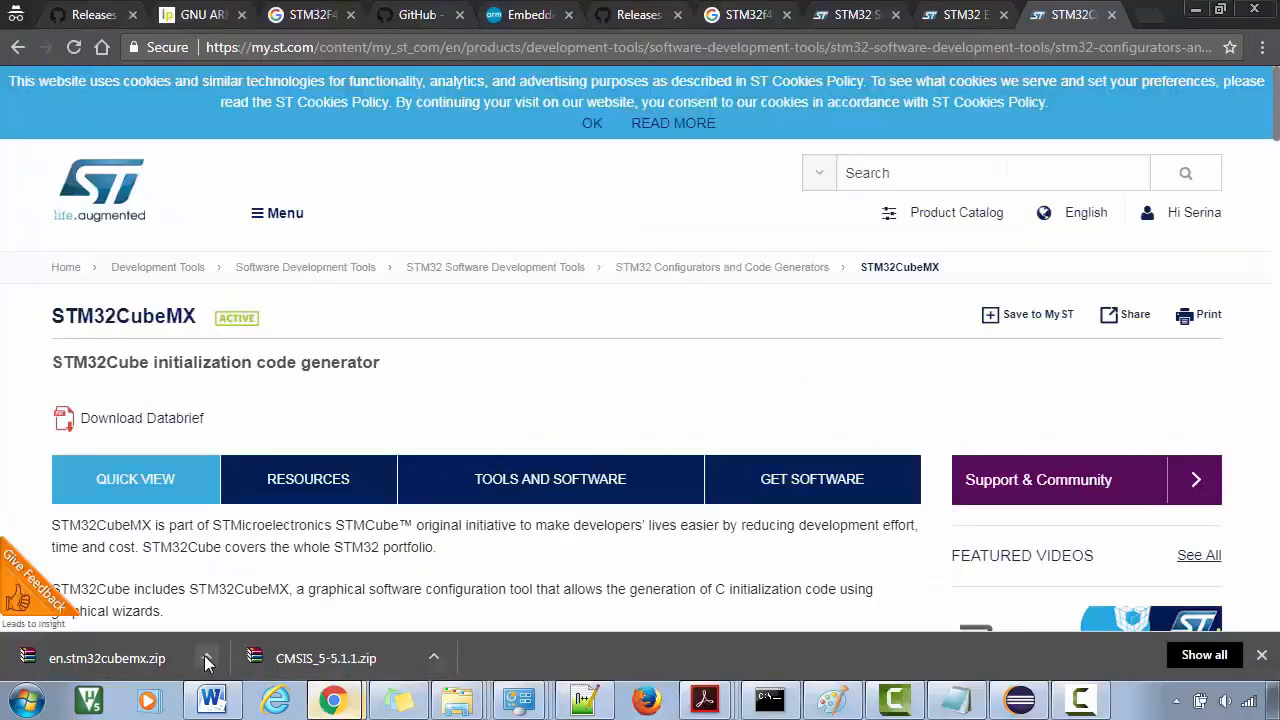
left_click(207, 658)
left_click(243, 590)
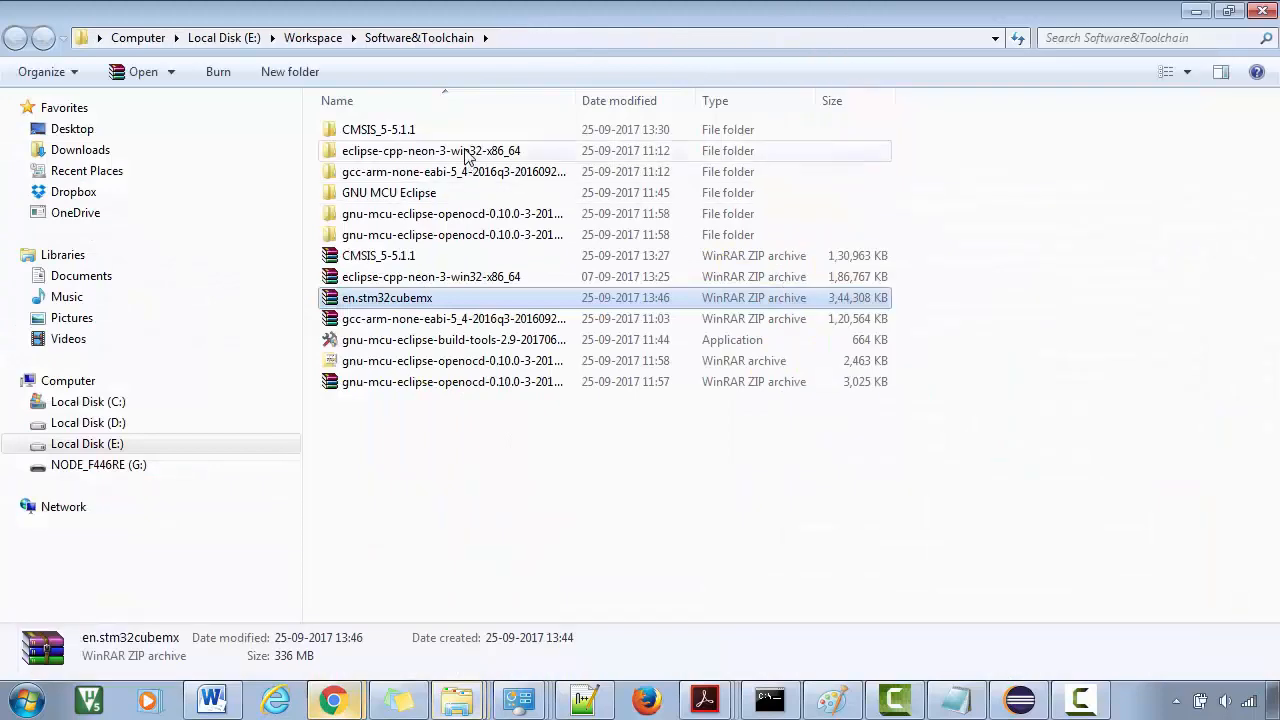
Extract the zip to an en.stm32cubemx folder and select the SetupSTM32CubeMX-4.22.1 installer
right_click(399, 299)
left_click(480, 302)
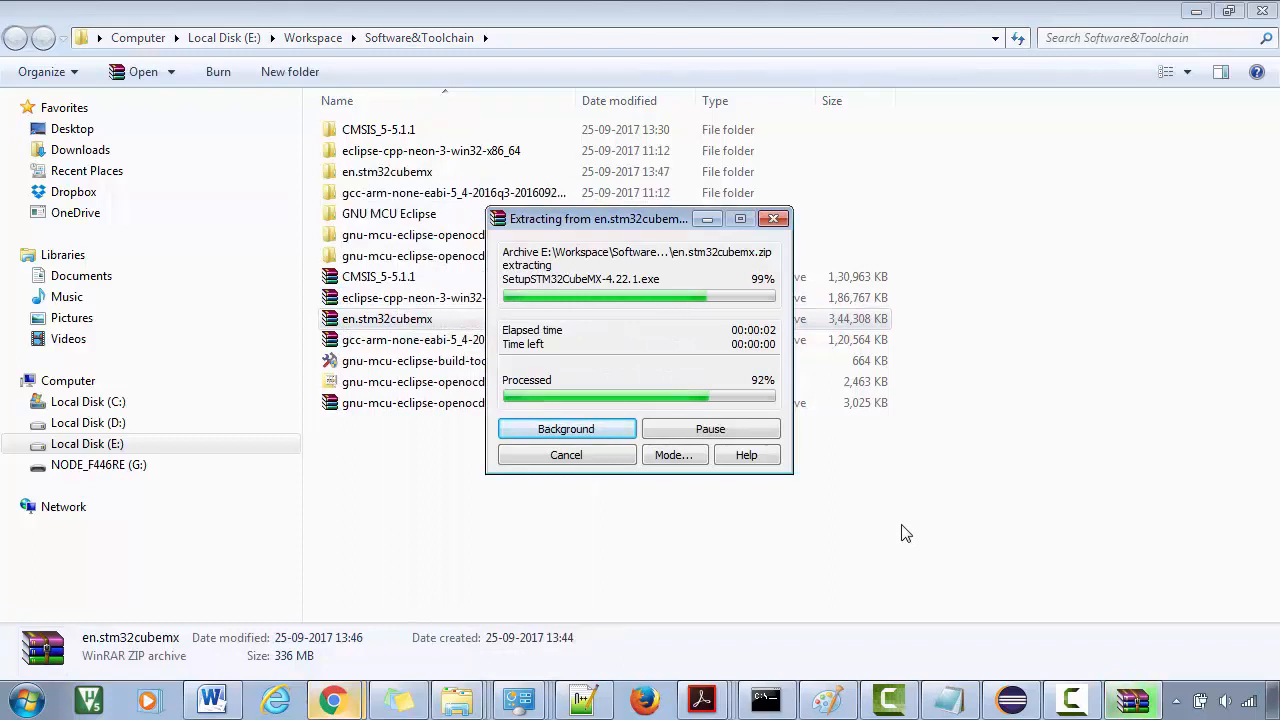
double_click(388, 172)
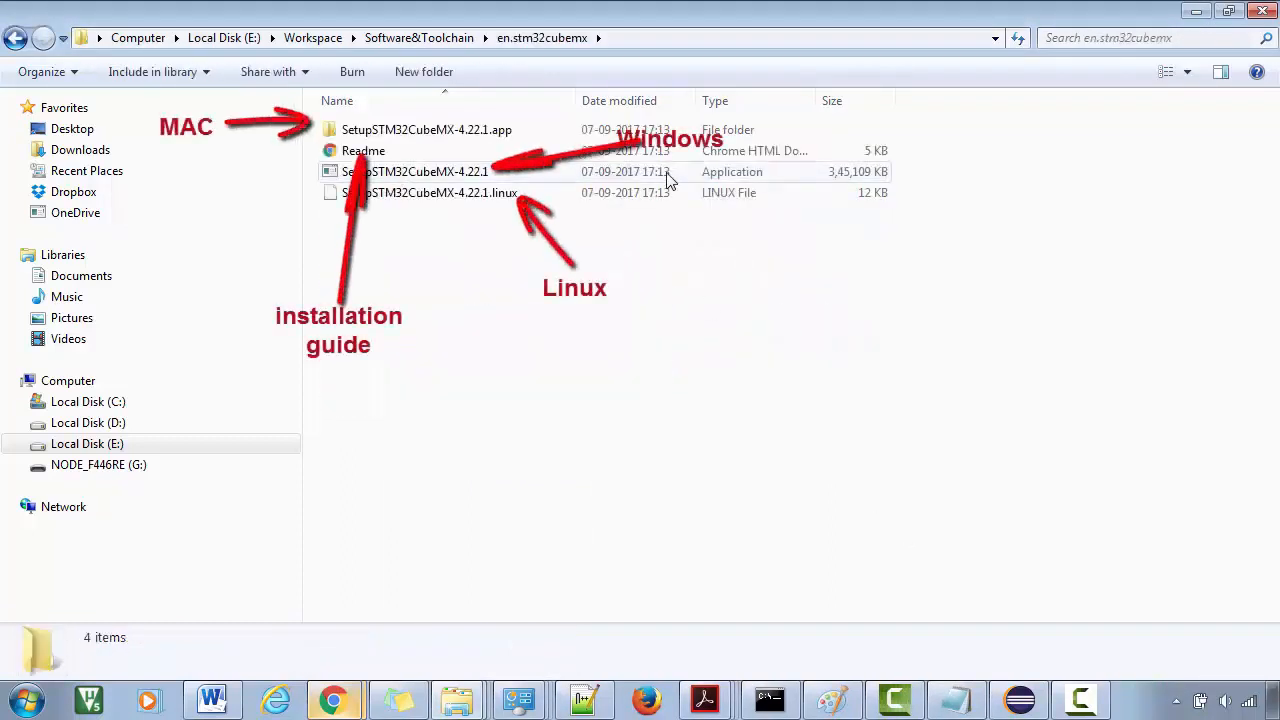
left_click(472, 182)
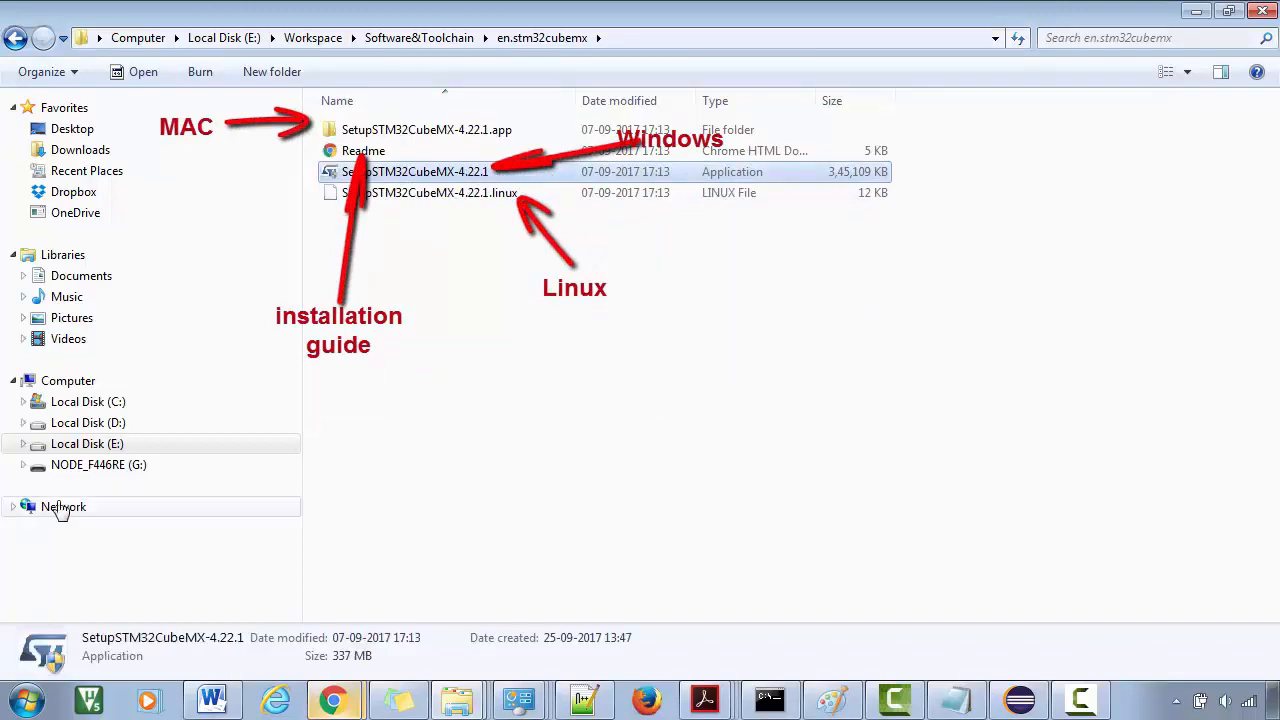
Start the STM32CubeMX setup and accept the licence agreement
double_click(390, 172)
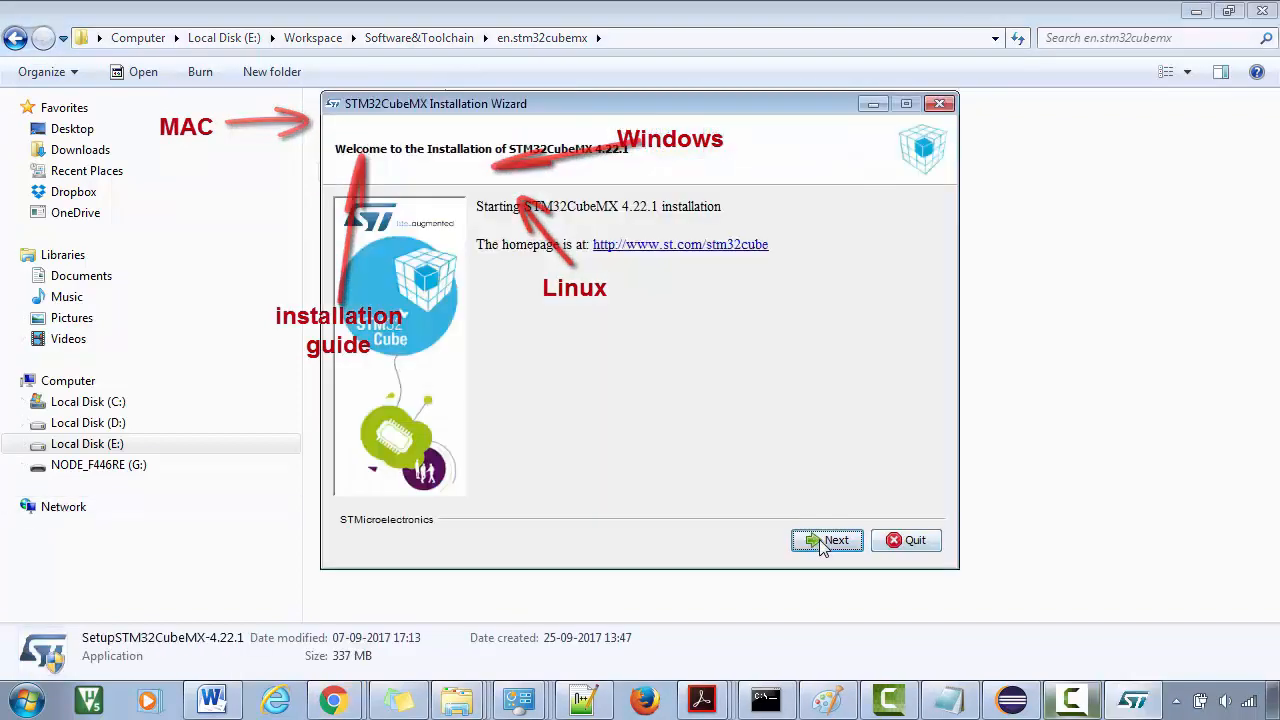
left_click(823, 541)
left_click(650, 469)
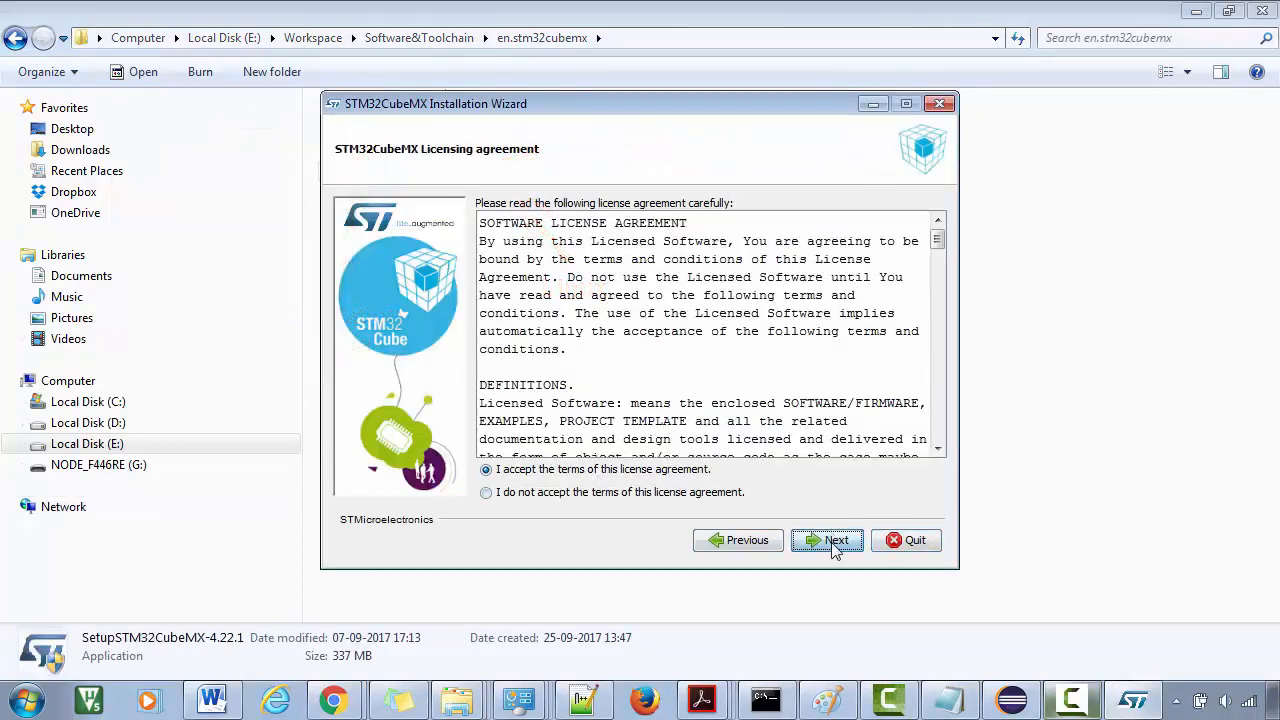
left_click(834, 541)
Keep the default C:\Program Files\STMicroelectronics\STM32Cube\STM32CubeMX install path and continue
left_click_drag(814, 222, 463, 225)
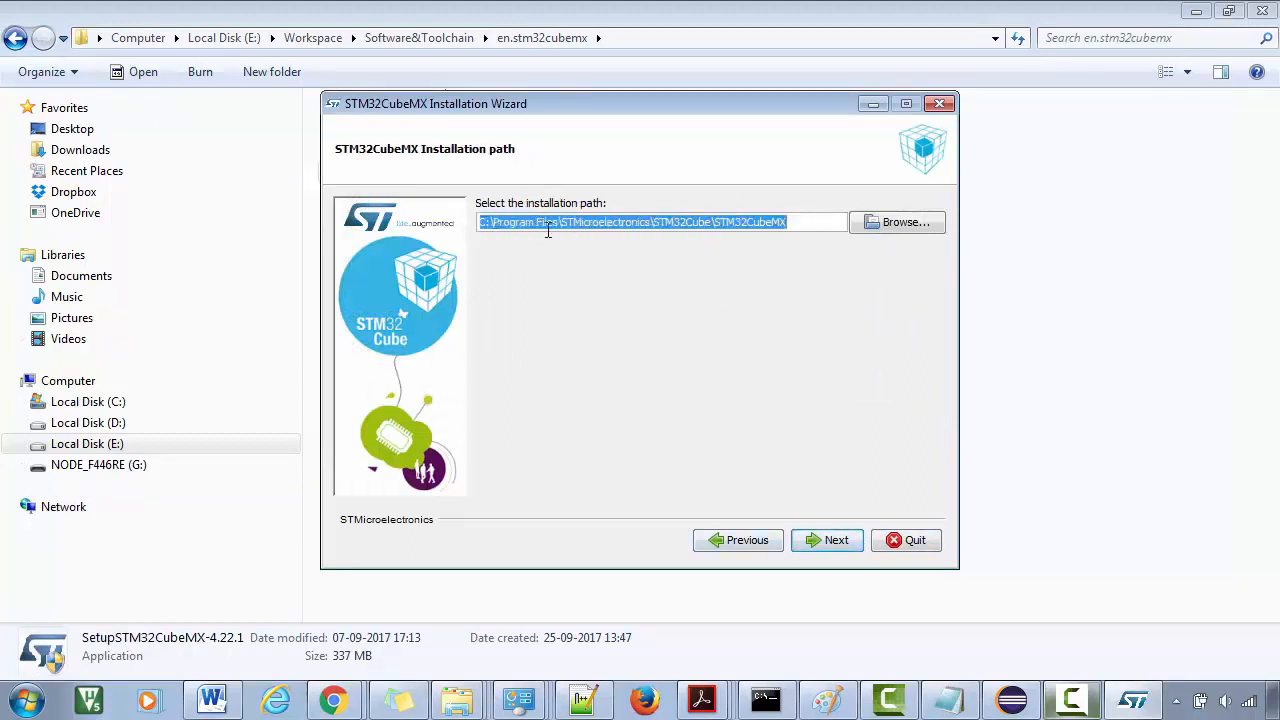
left_click(799, 224)
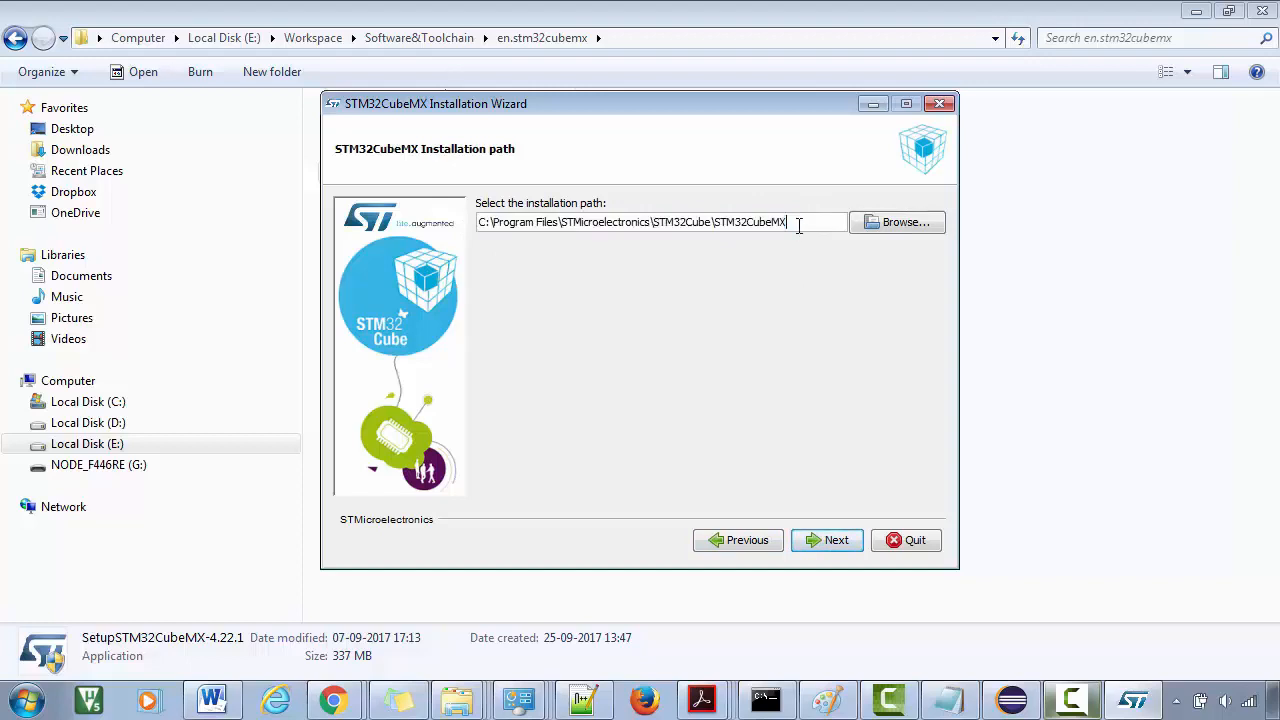
left_click_drag(788, 222, 463, 206)
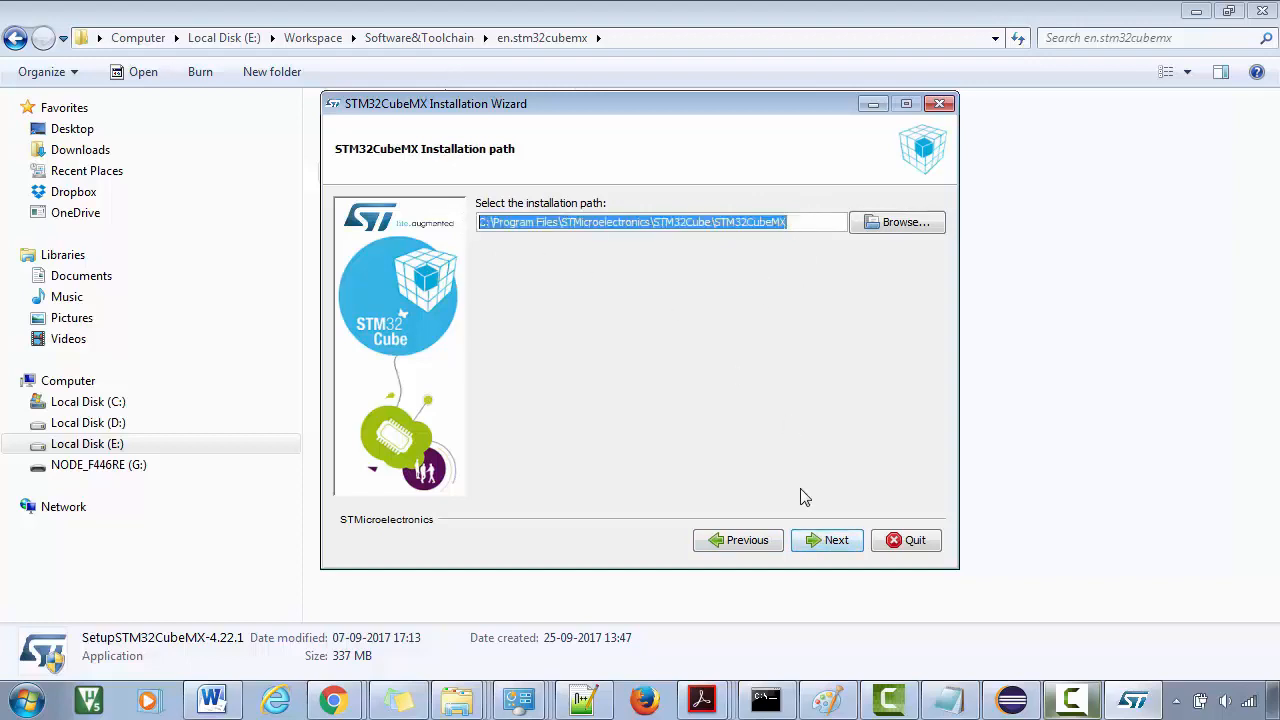
left_click(827, 540)
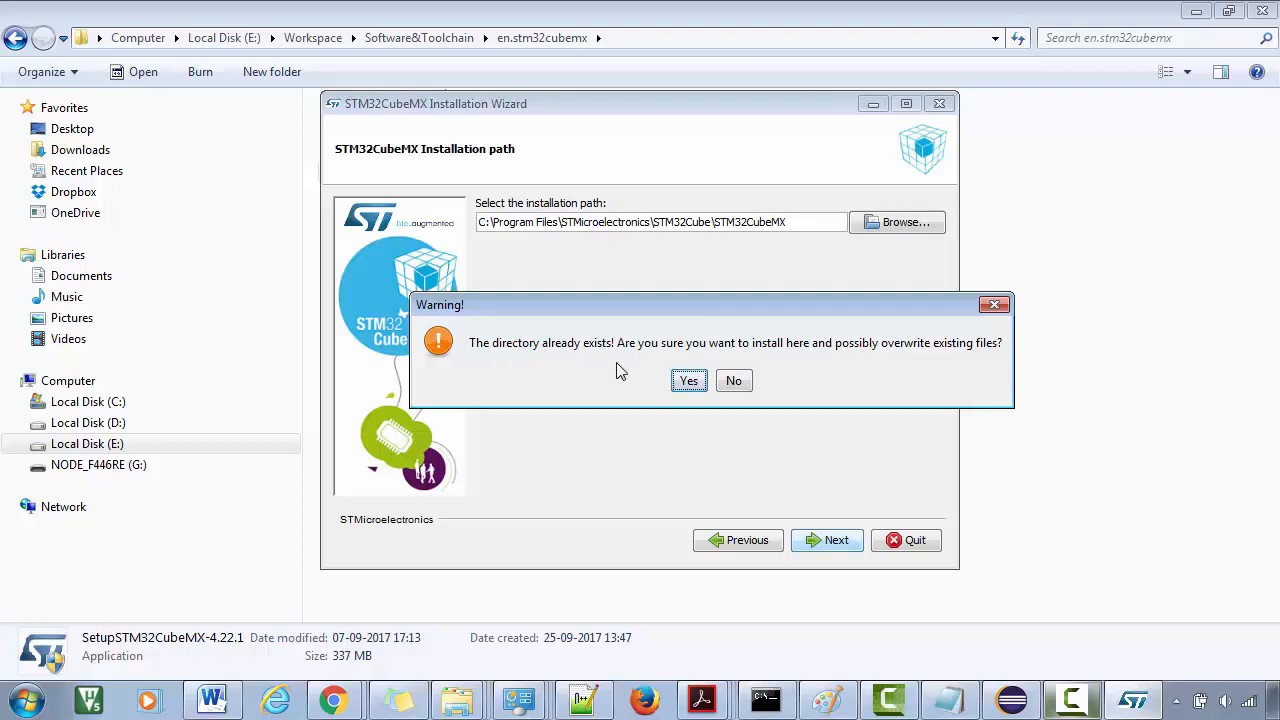
Confirm installing over the existing directory, finish the installation, and return to Explorer
left_click_drag(646, 311, 604, 313)
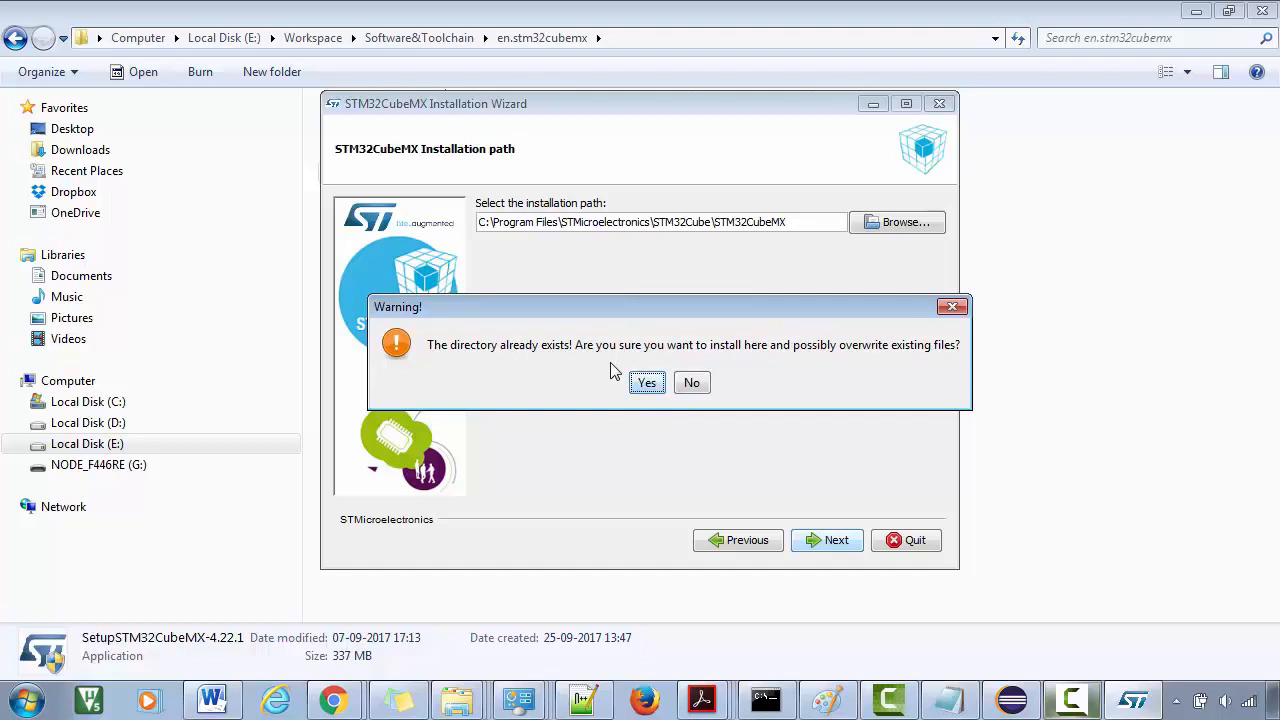
left_click(647, 382)
left_click(810, 540)
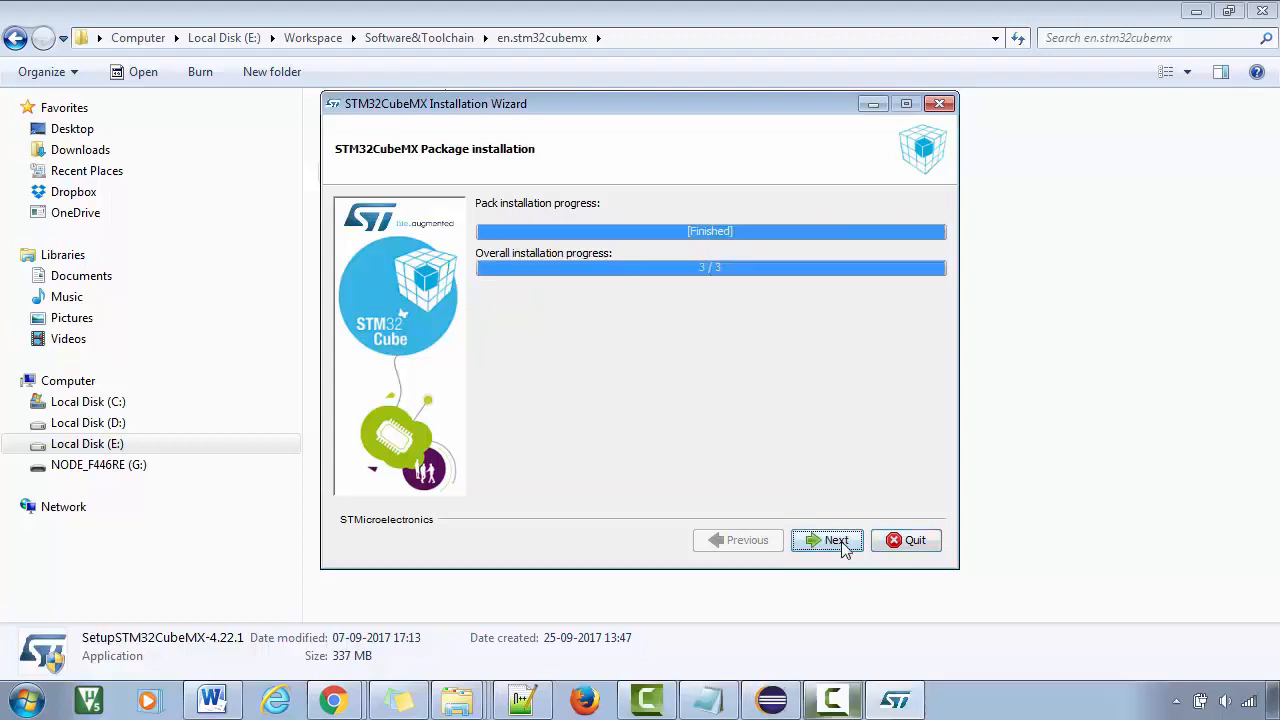
left_click(836, 540)
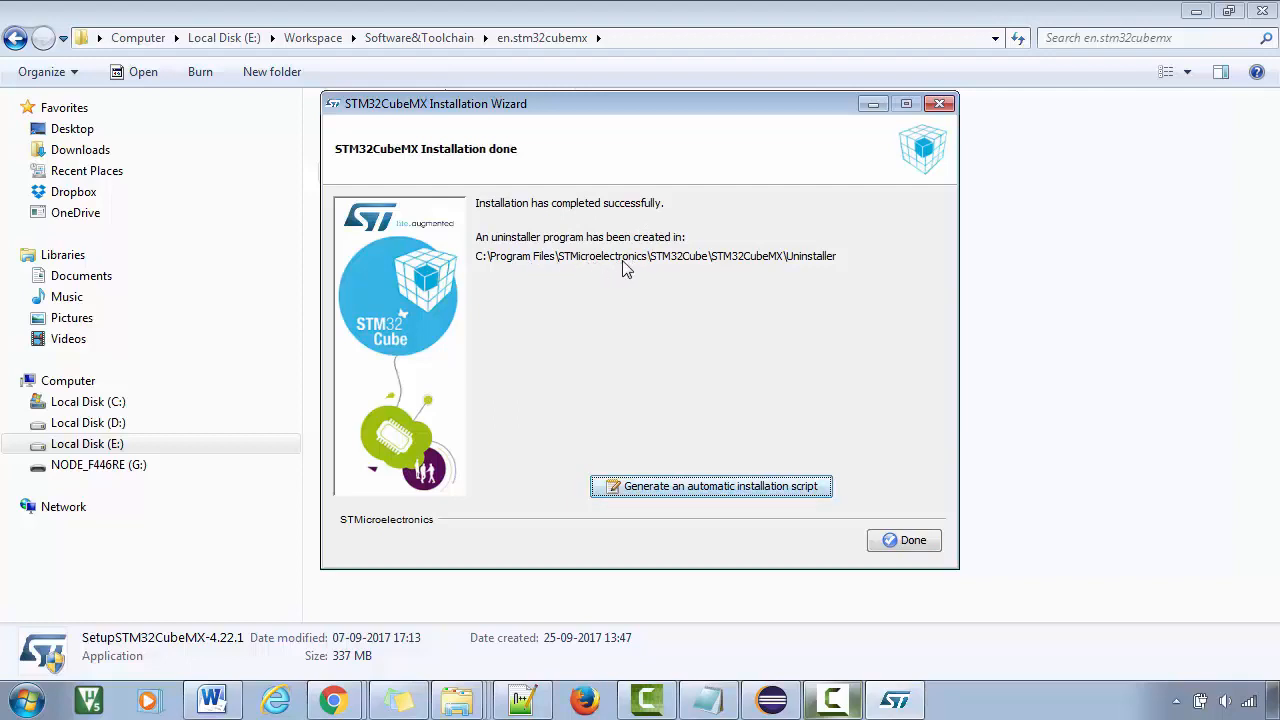
left_click(908, 541)
left_click(486, 349)
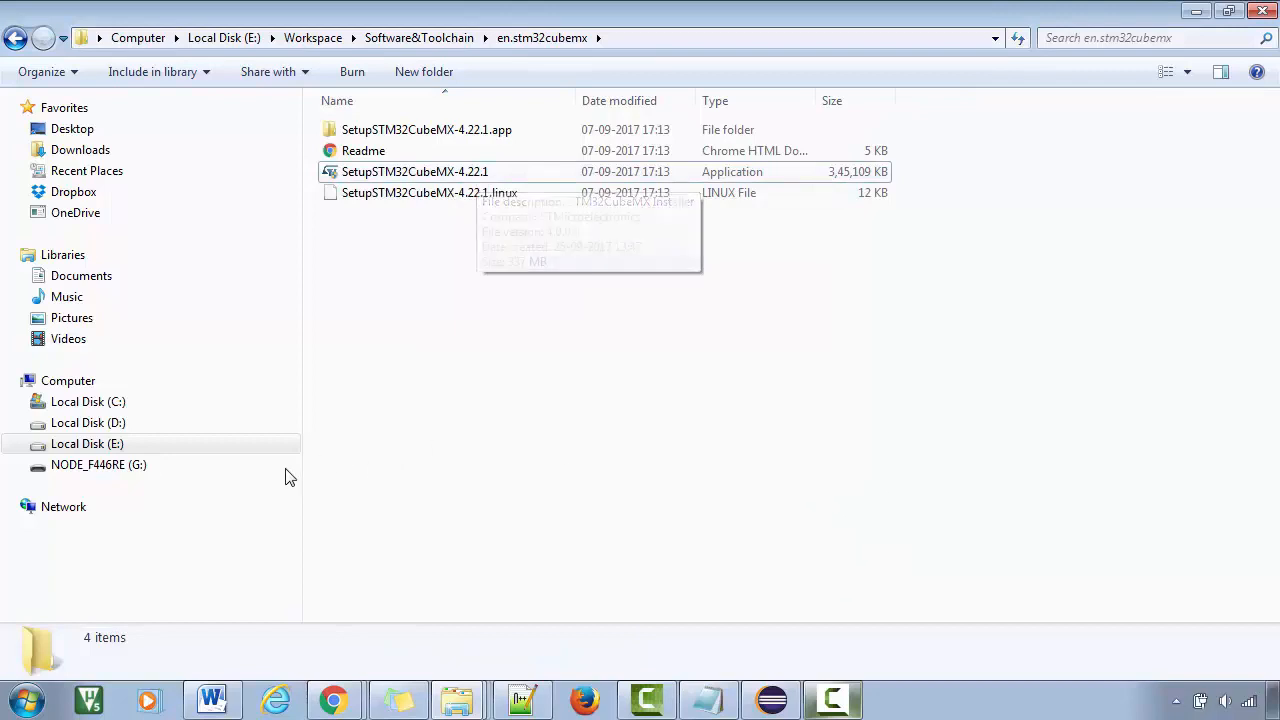
Launch STM32CubeMX from All Programs > STMicroelectronics > STM32Cube > STM32CubeMX
left_click(40, 695)
left_click(65, 610)
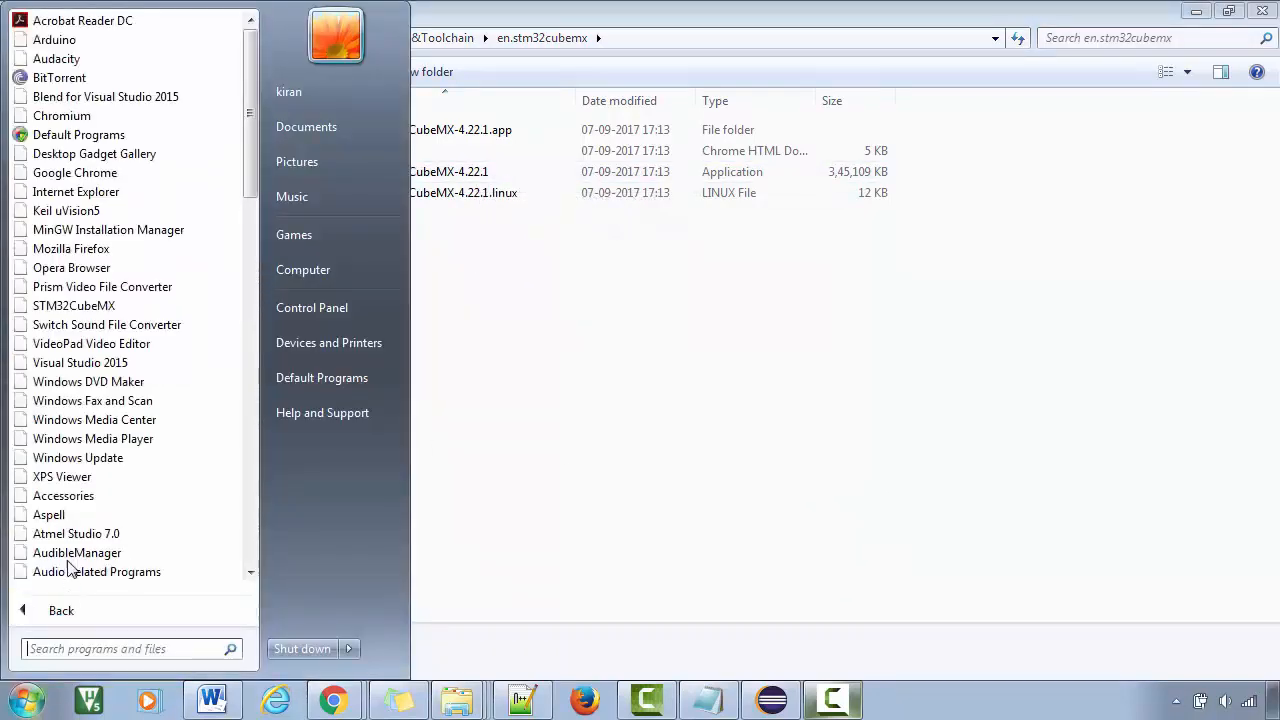
left_click_drag(245, 160, 256, 486)
left_click(68, 440)
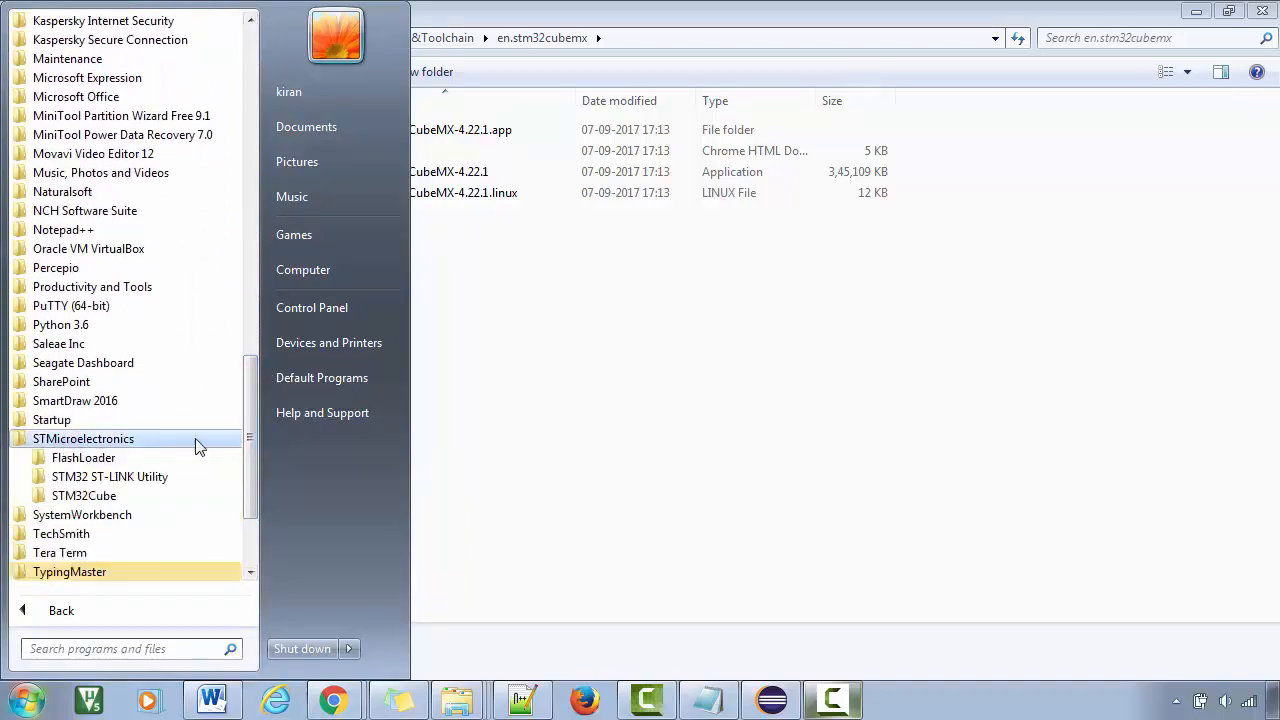
left_click(87, 497)
left_click(110, 514)
scroll(125, 460, "down", 2)
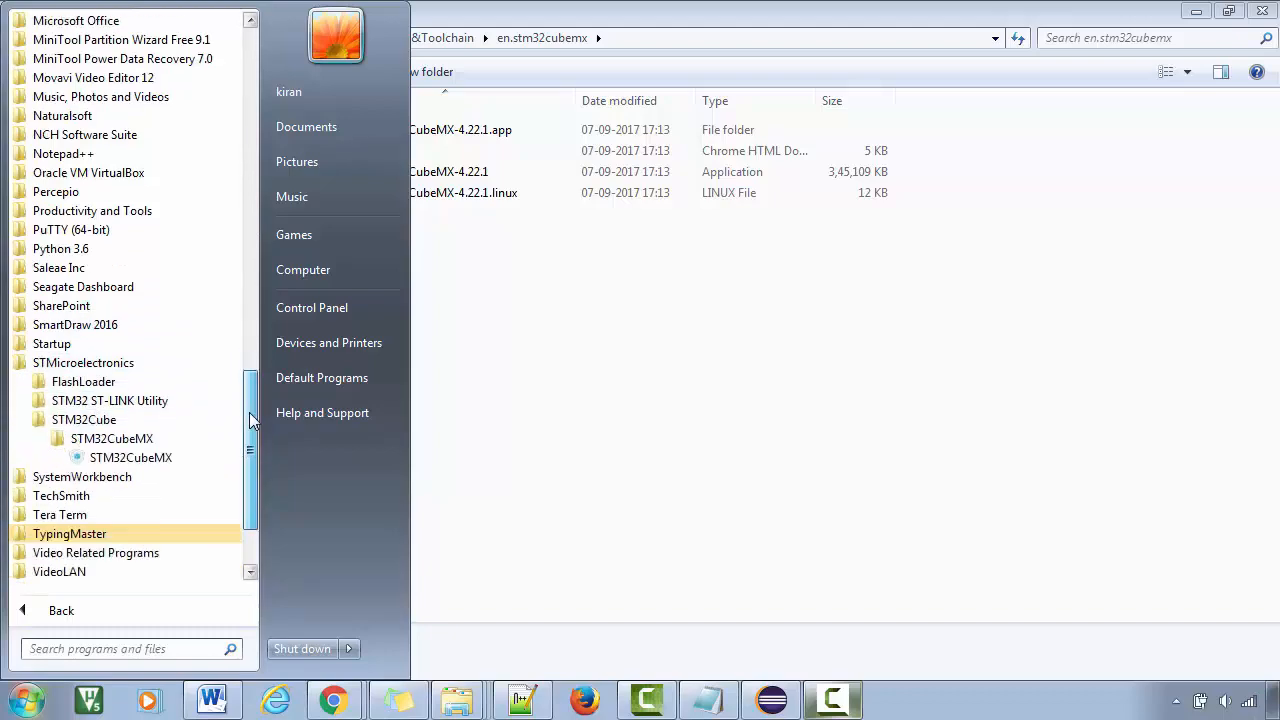
left_click(132, 420)
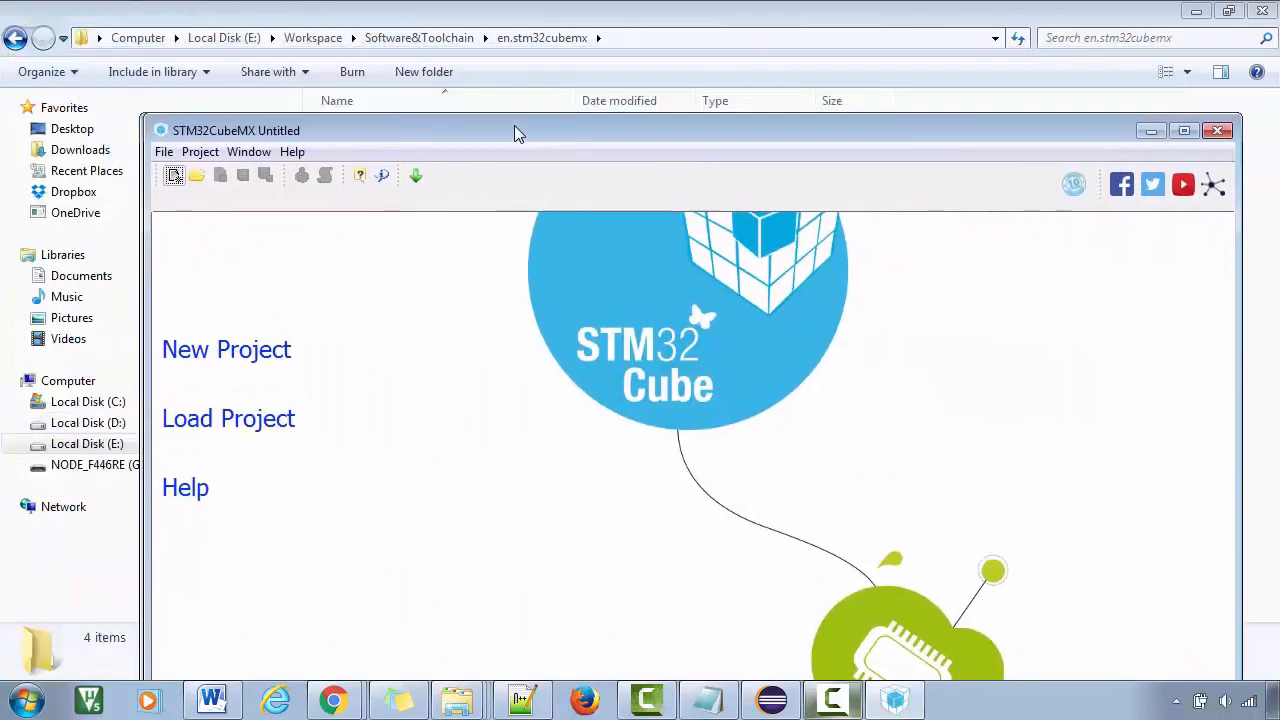
Move the STM32CubeMX window up and open the UM1718 user manual from Help
left_click_drag(514, 131, 476, 60)
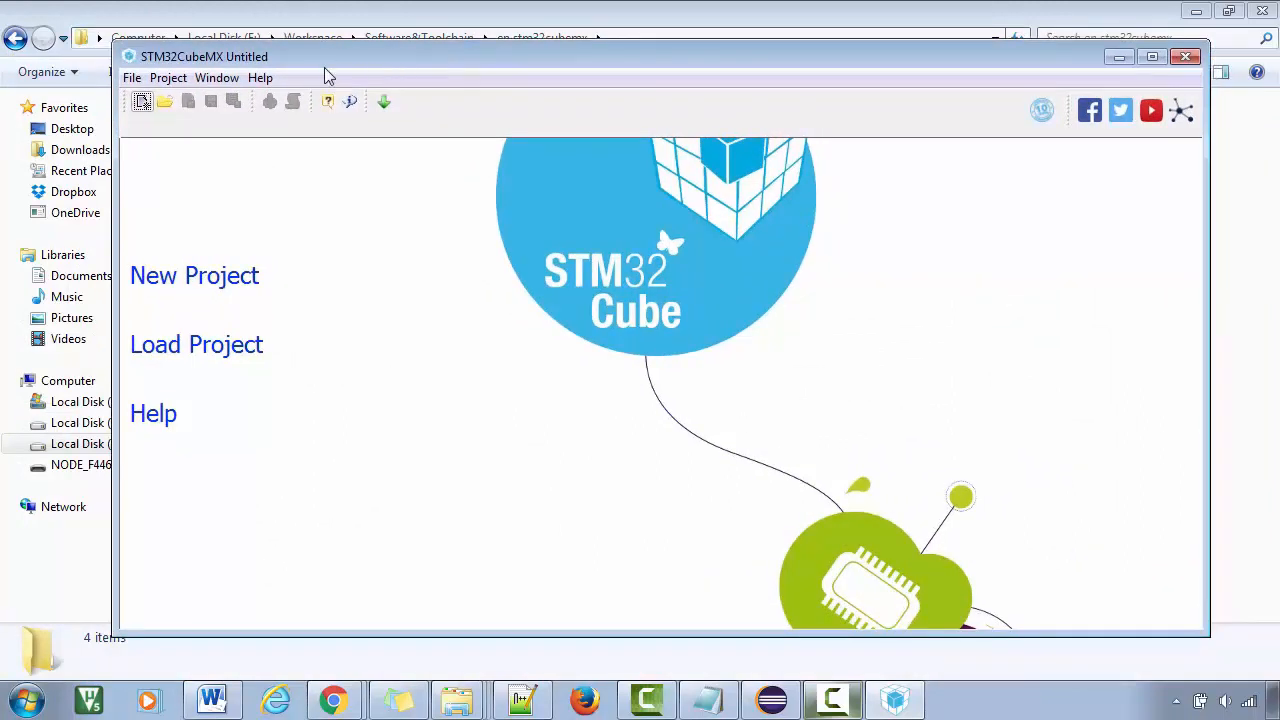
left_click(259, 79)
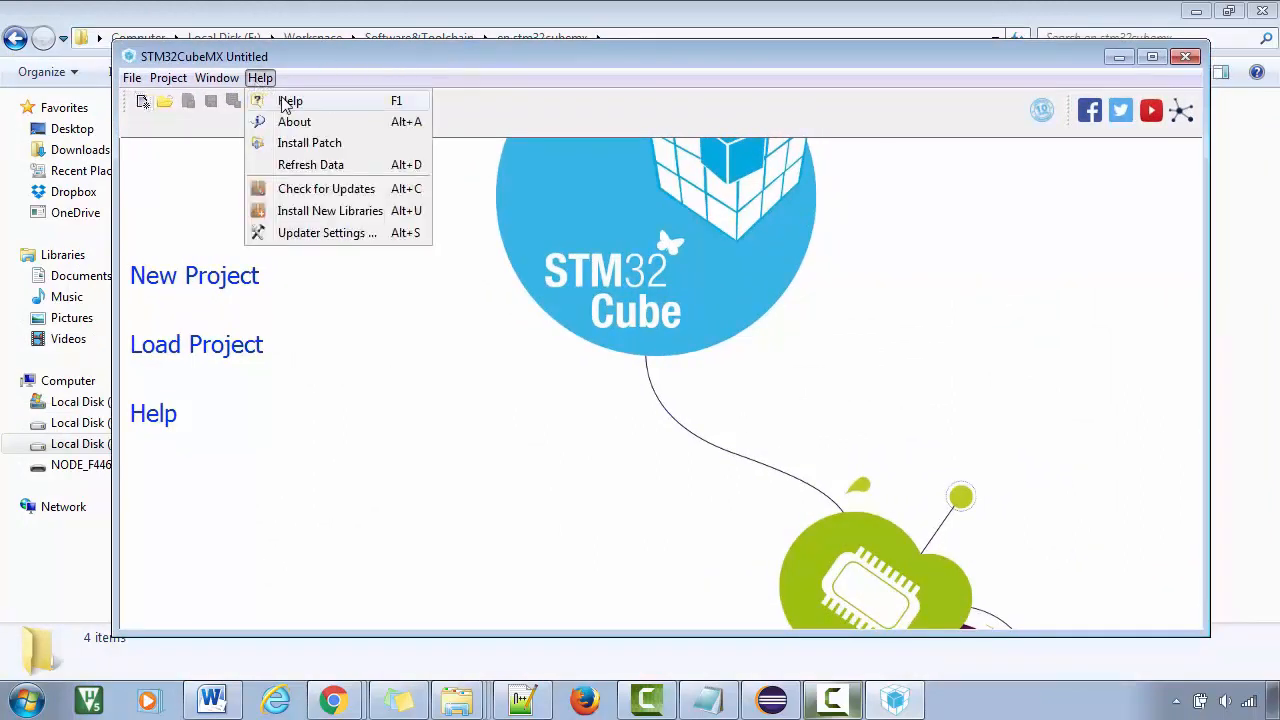
left_click(328, 103)
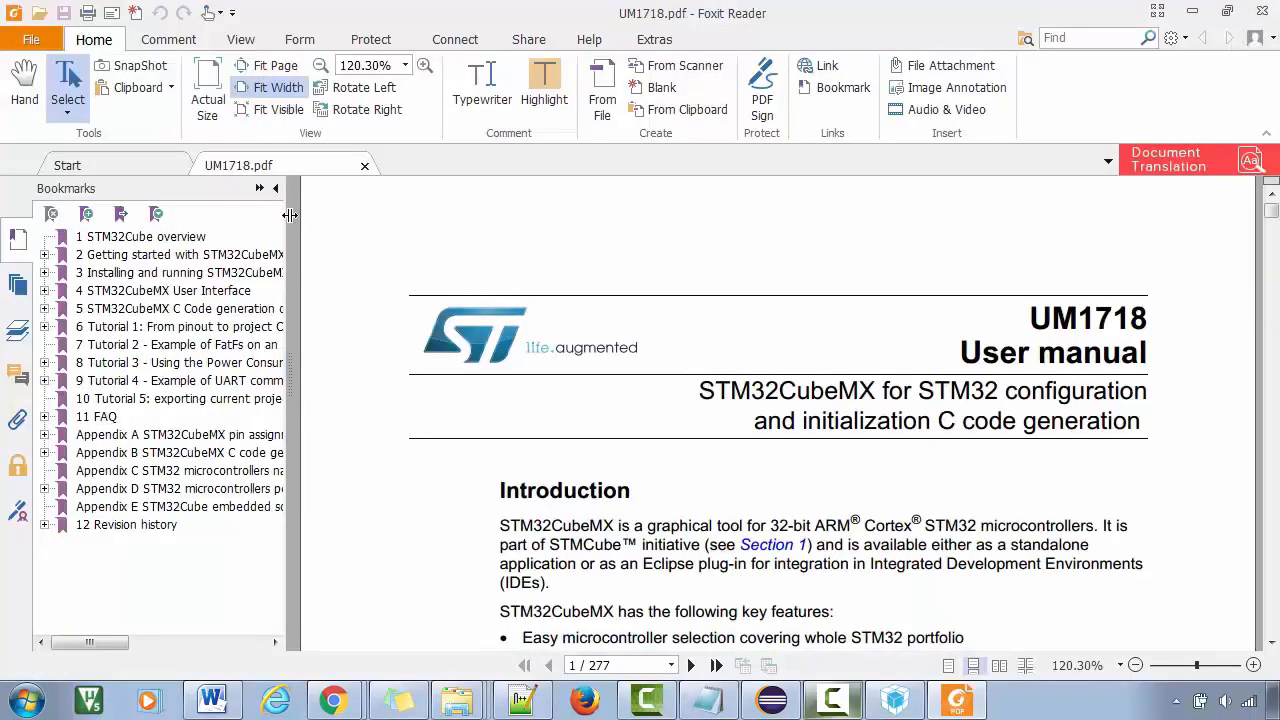
View section 4, STM32CubeMX User Interface, close the manual, and show STM32CubeMX's About dialog
left_click_drag(290, 215, 466, 215)
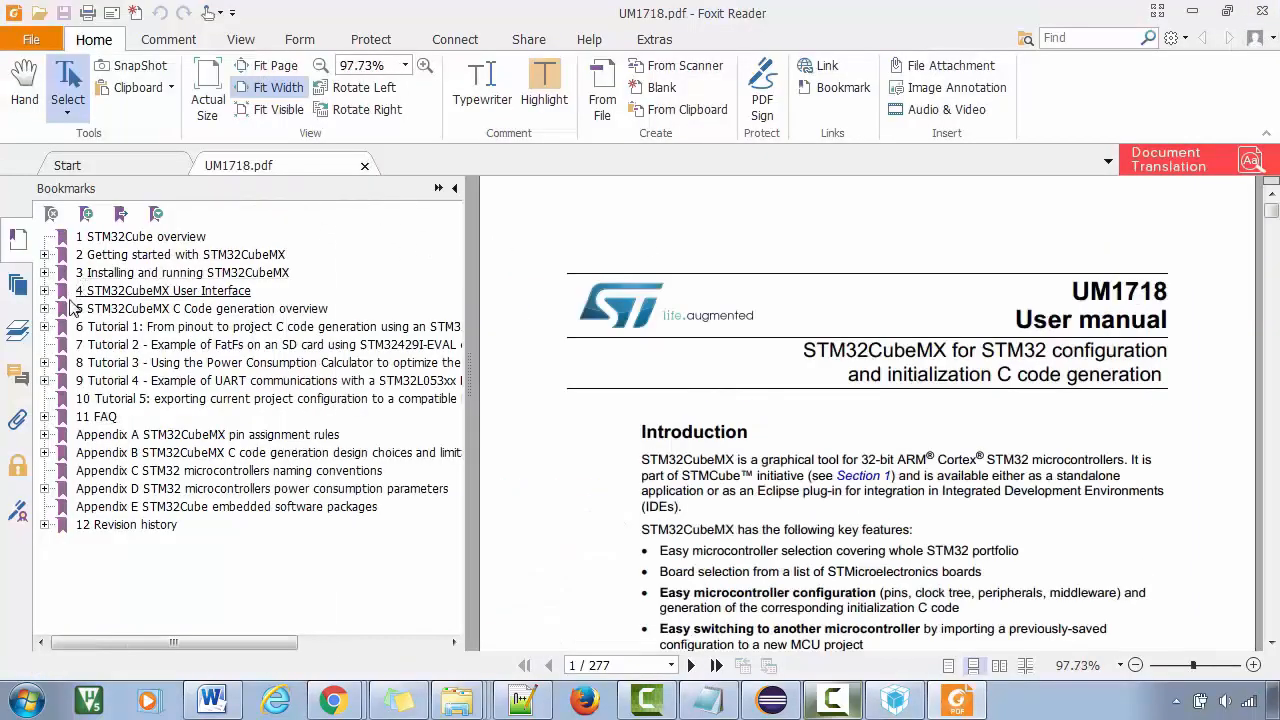
left_click(44, 291)
left_click(58, 292)
left_click(45, 291)
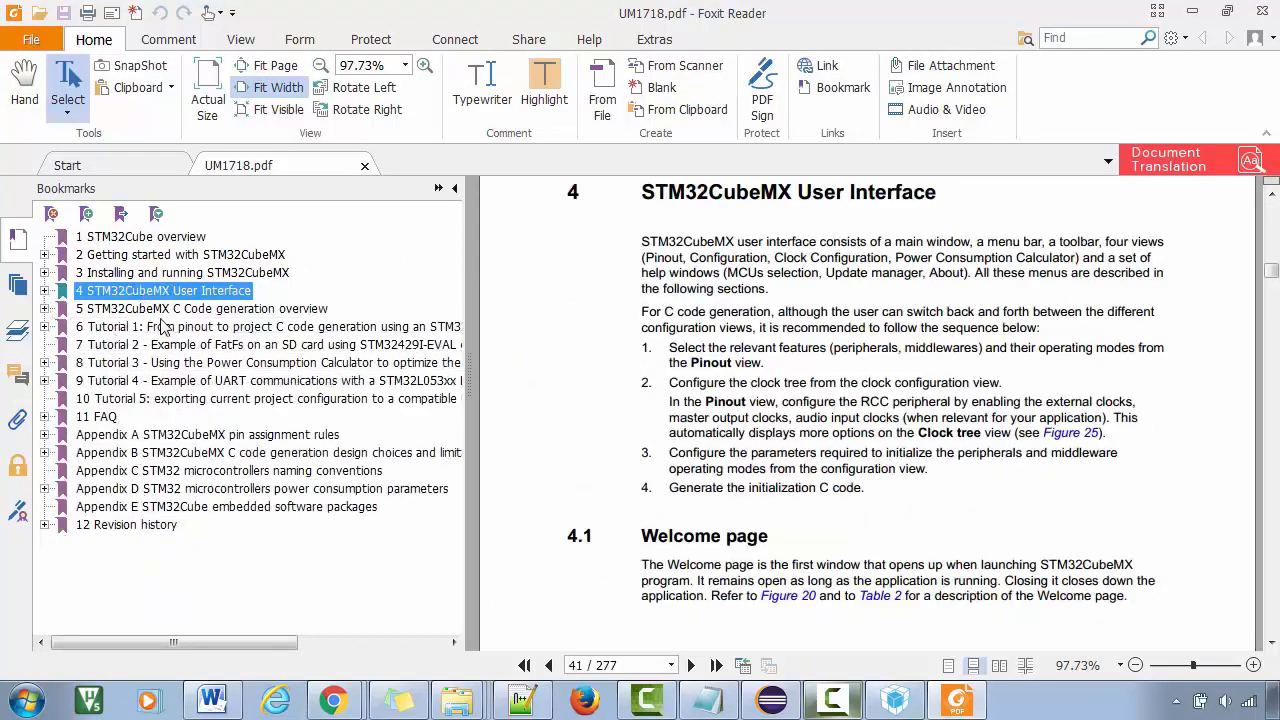
left_click(1270, 9)
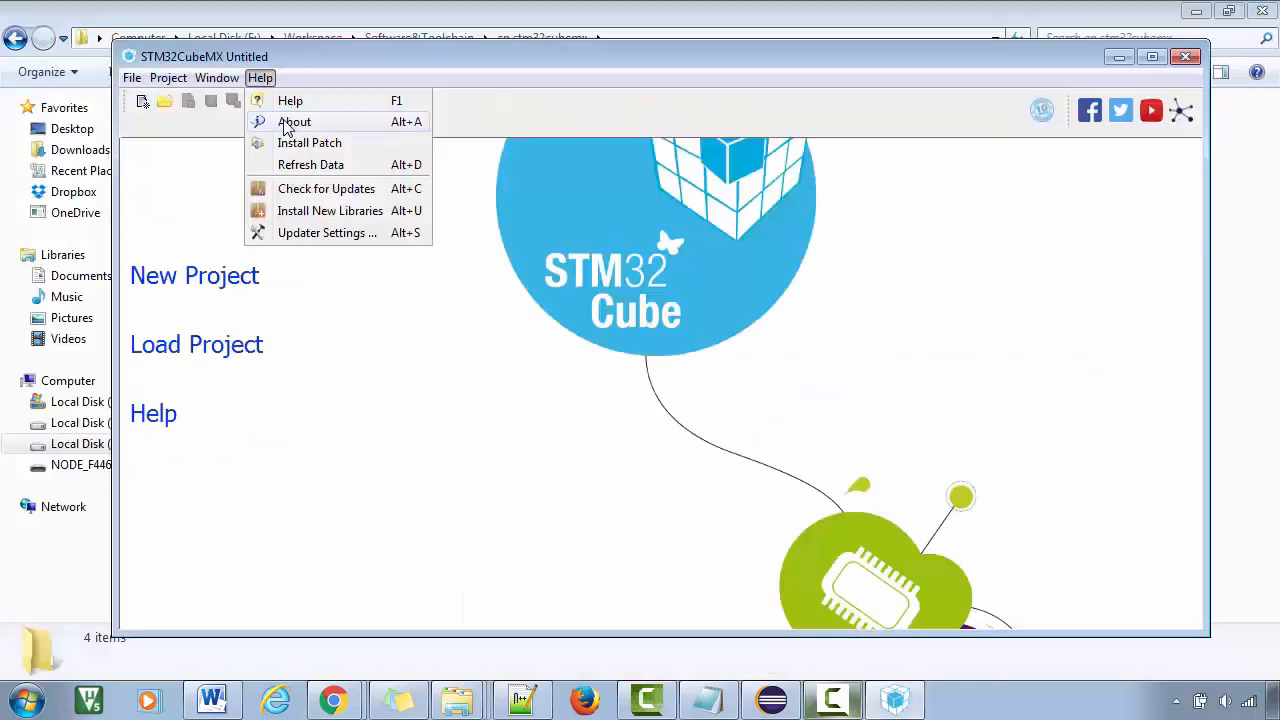
left_click(292, 122)
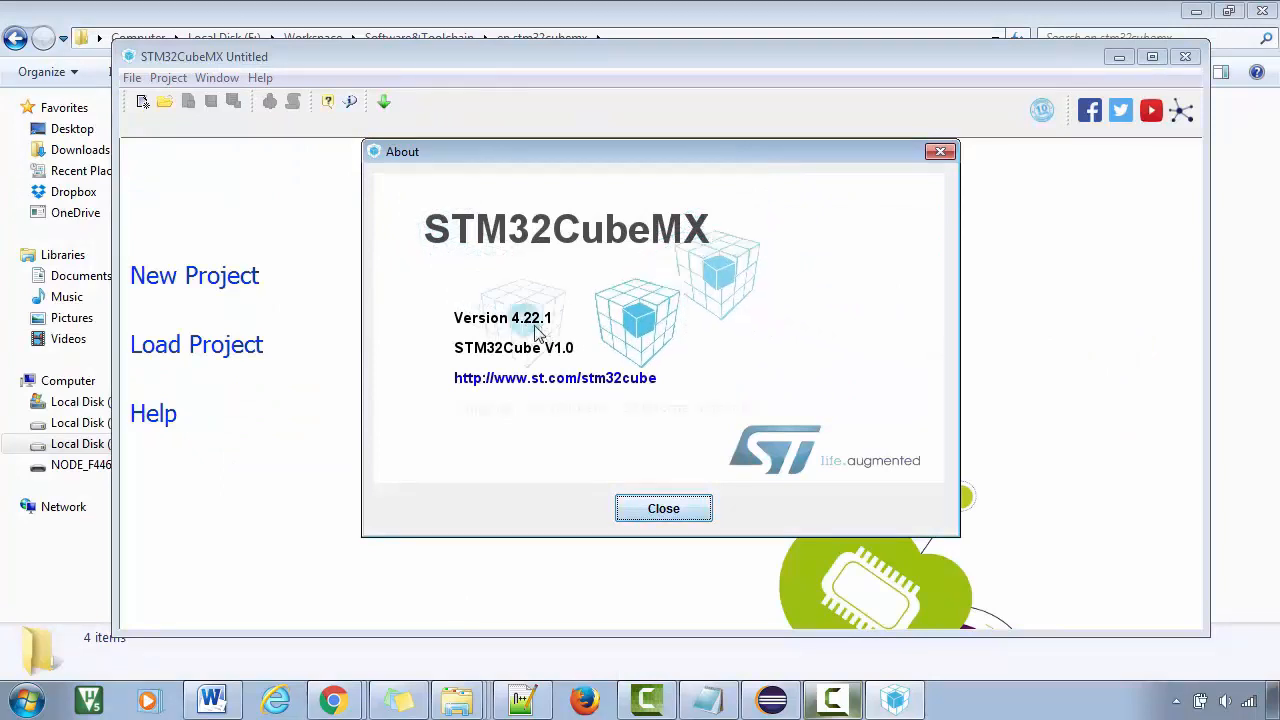
Close the About dialog showing version 4.22.1 and run Help > Check for Updates
left_click(663, 508)
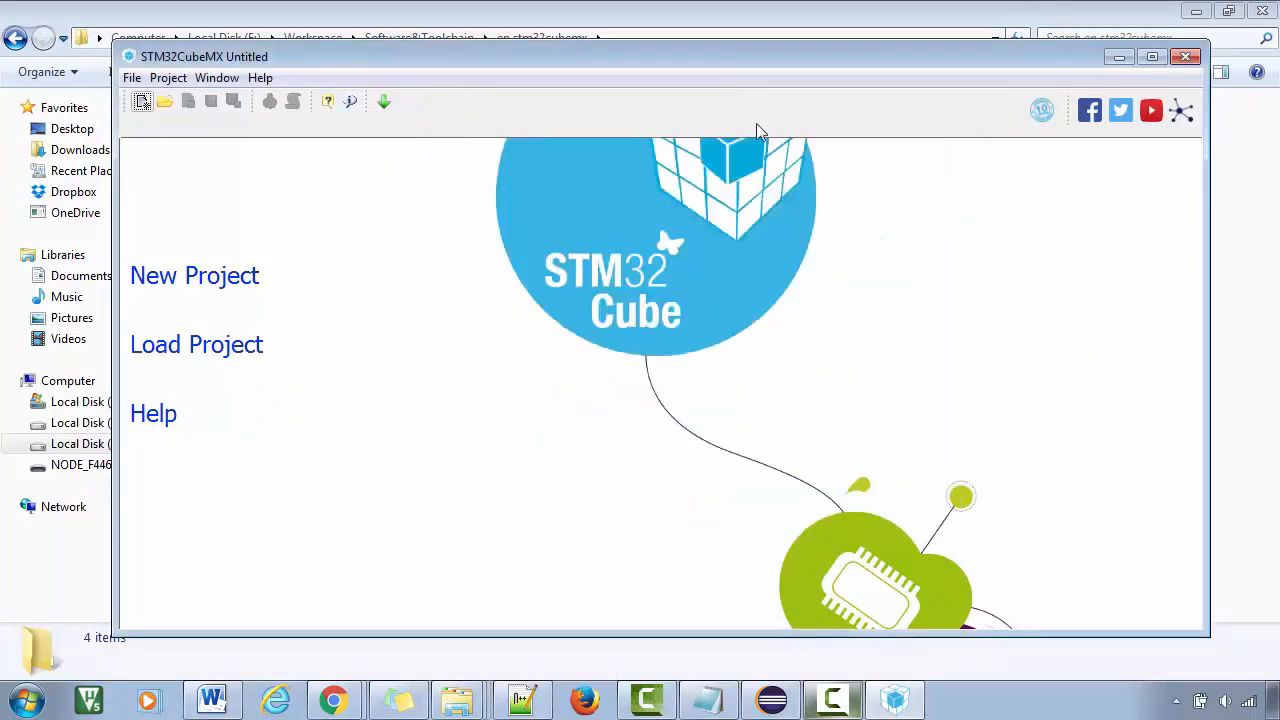
left_click(261, 80)
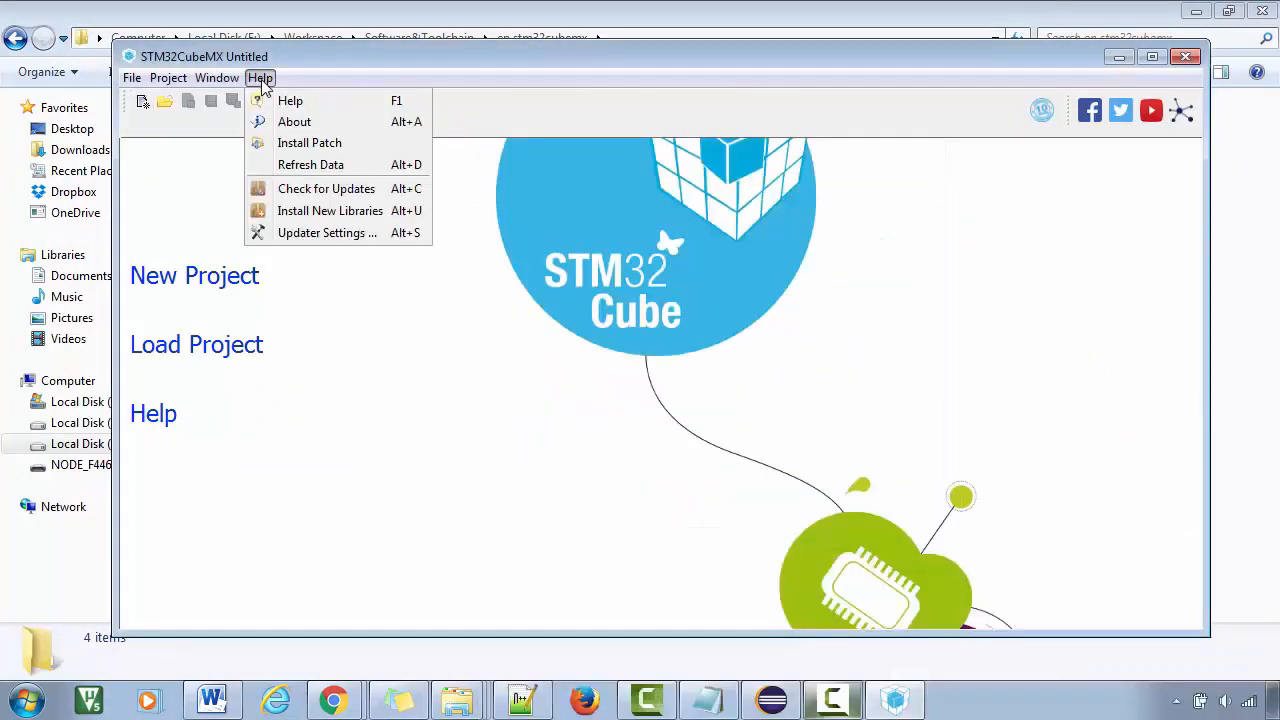
left_click(318, 190)
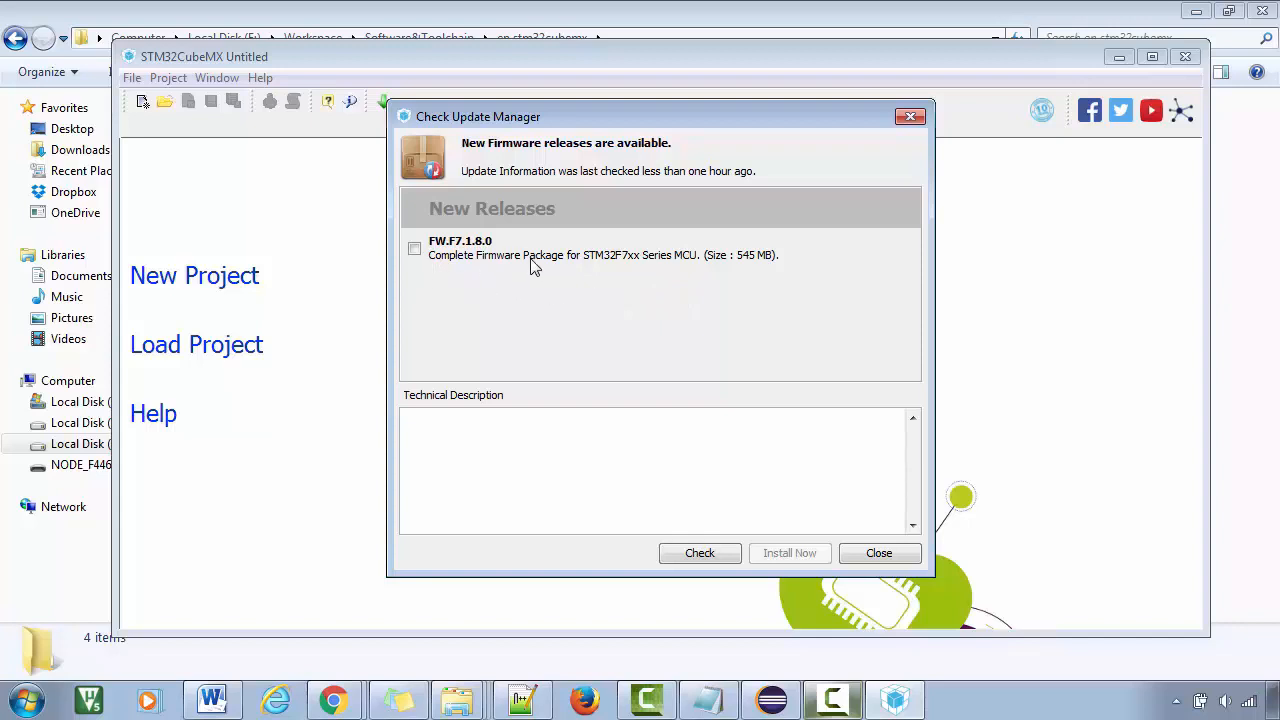
left_click(416, 250)
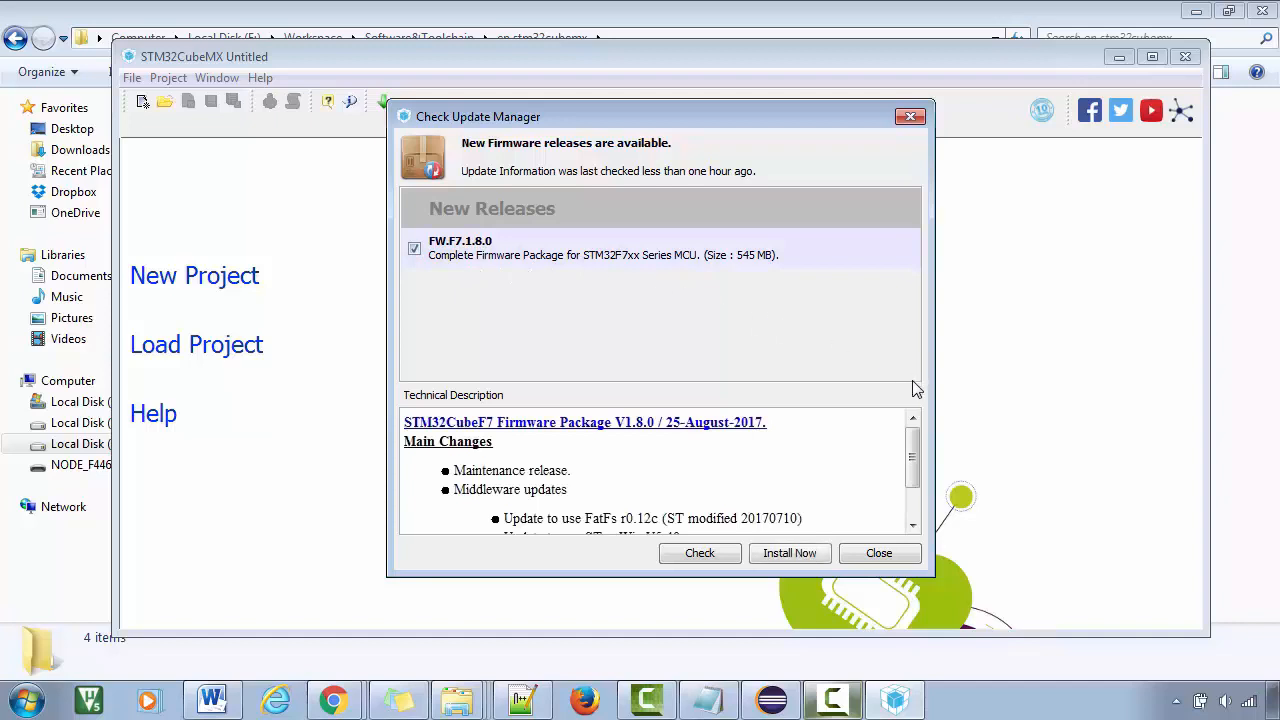
scroll(455, 460, "down", 2)
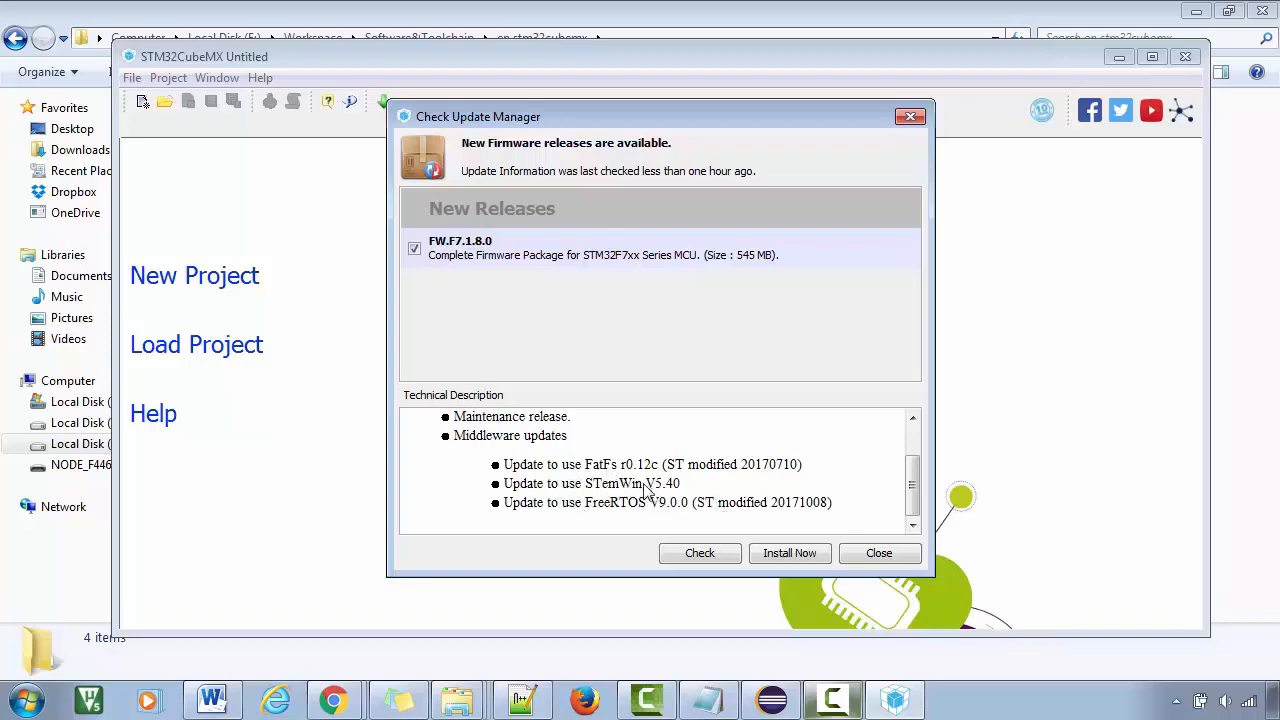
scroll(500, 465, "up", 2)
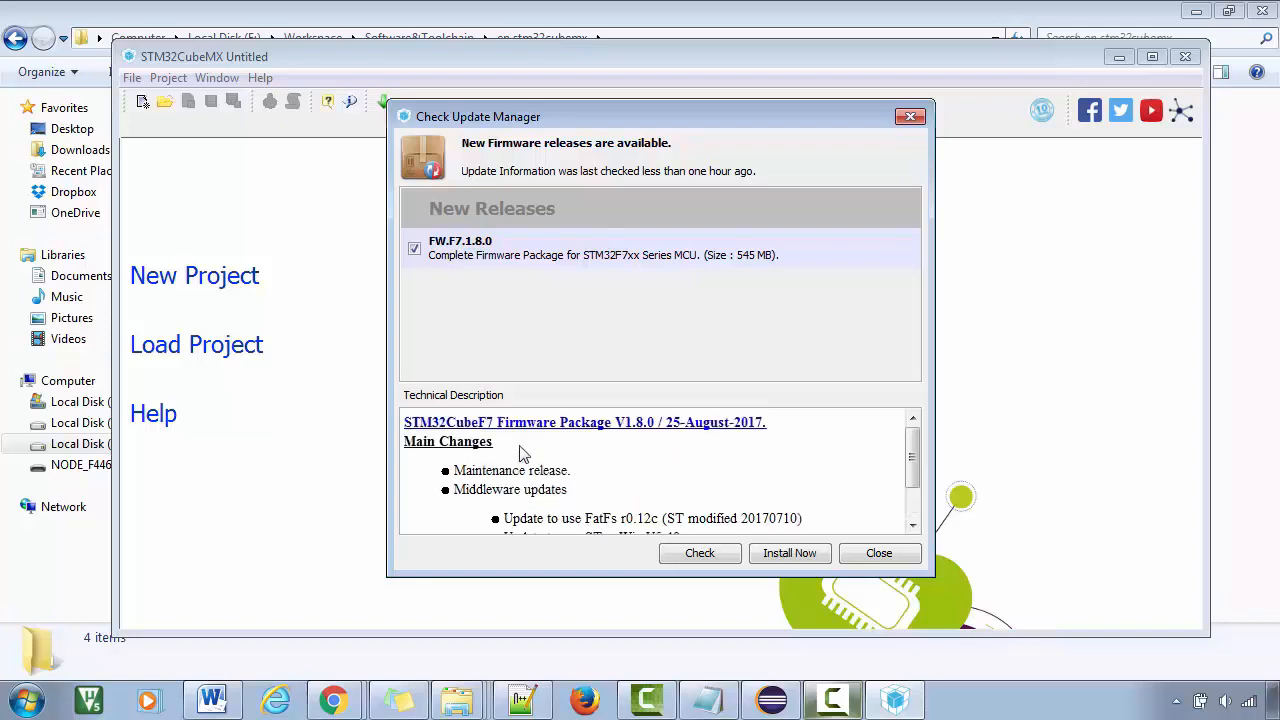
scroll(520, 455, "down", 3)
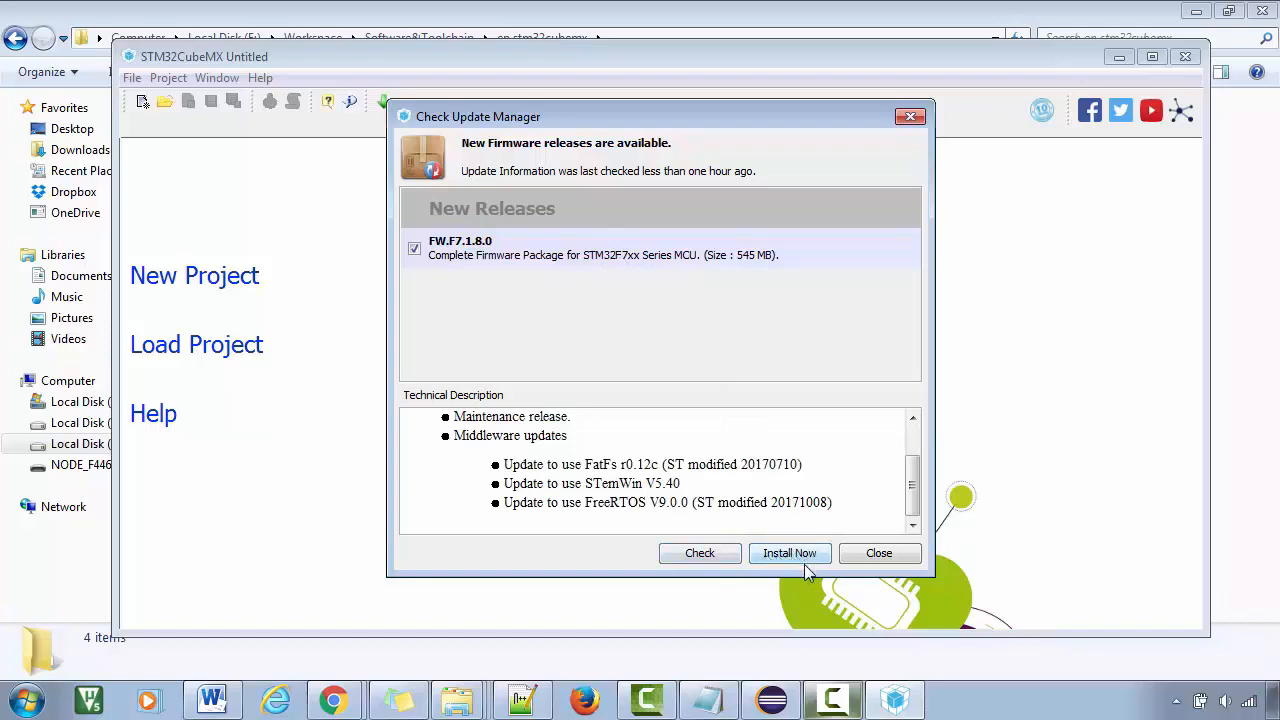
left_click(414, 249)
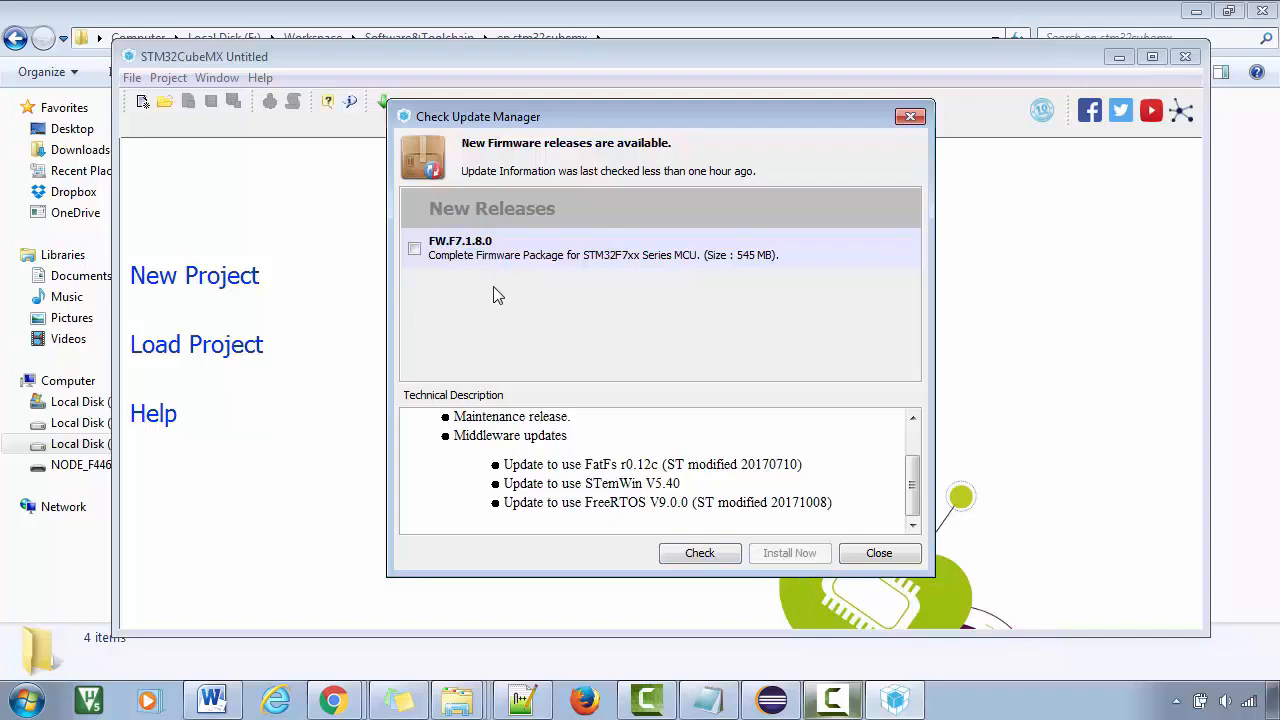